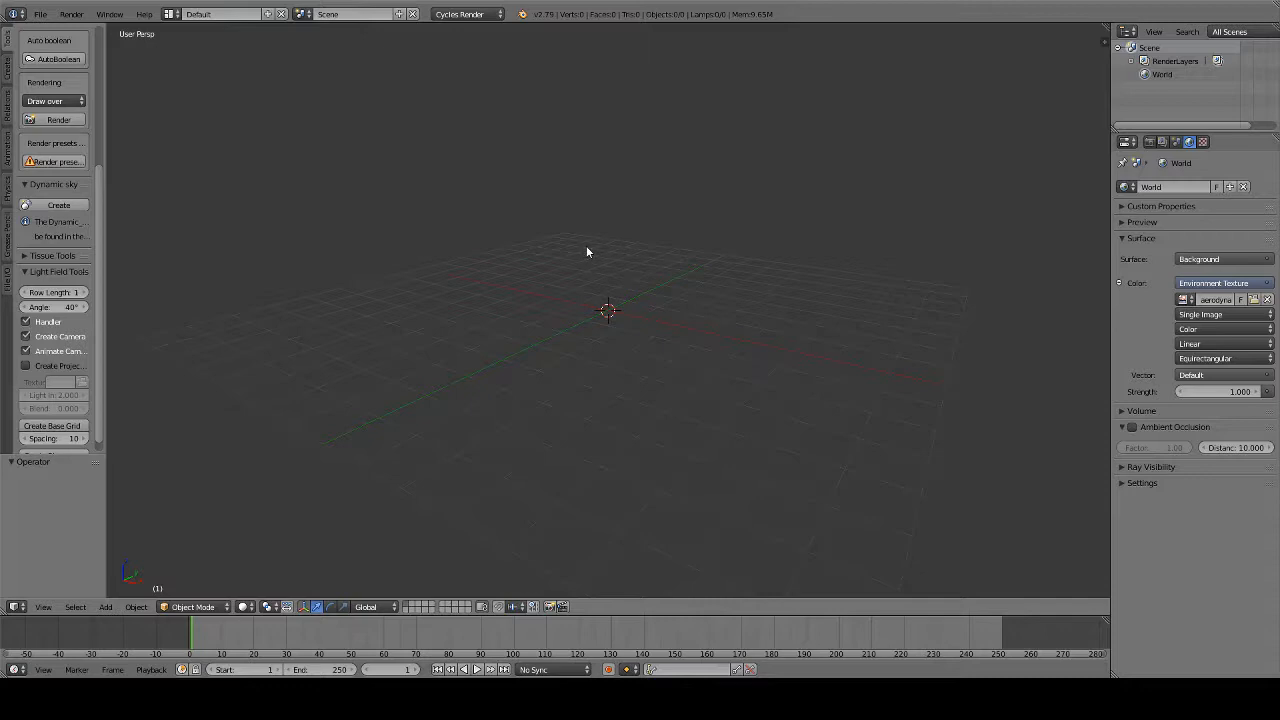
key(x)
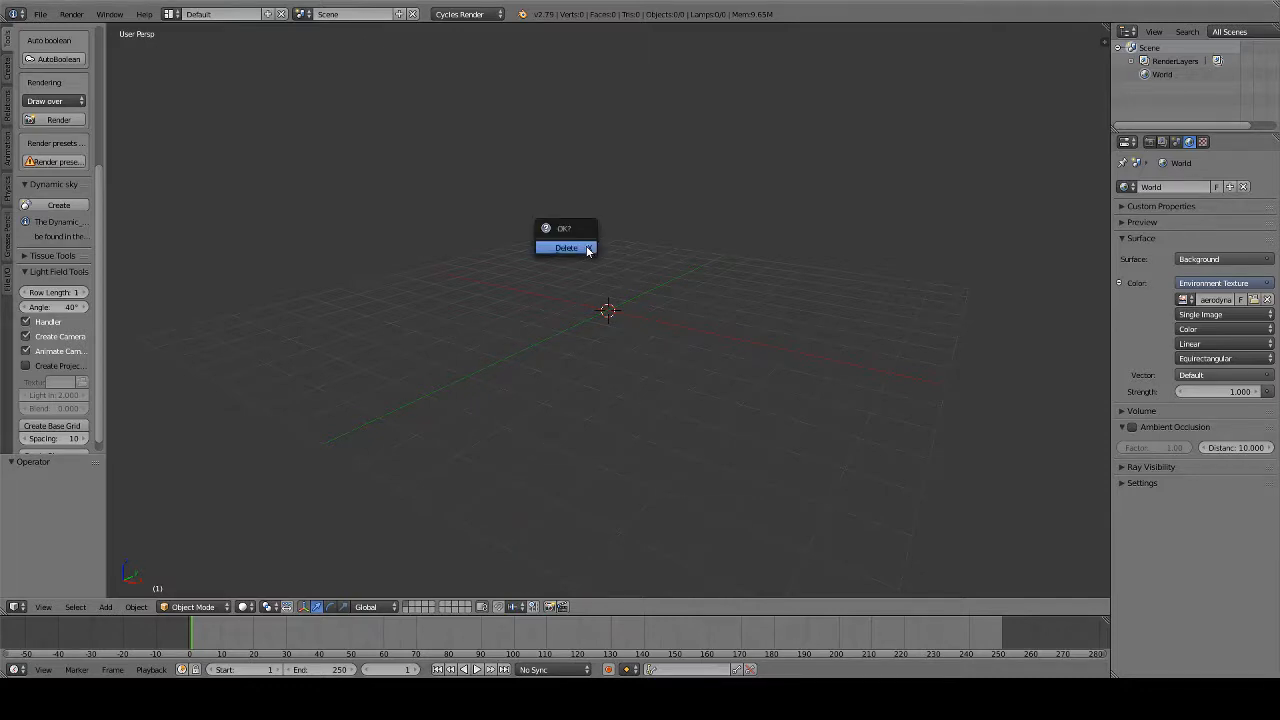
click(566, 248)
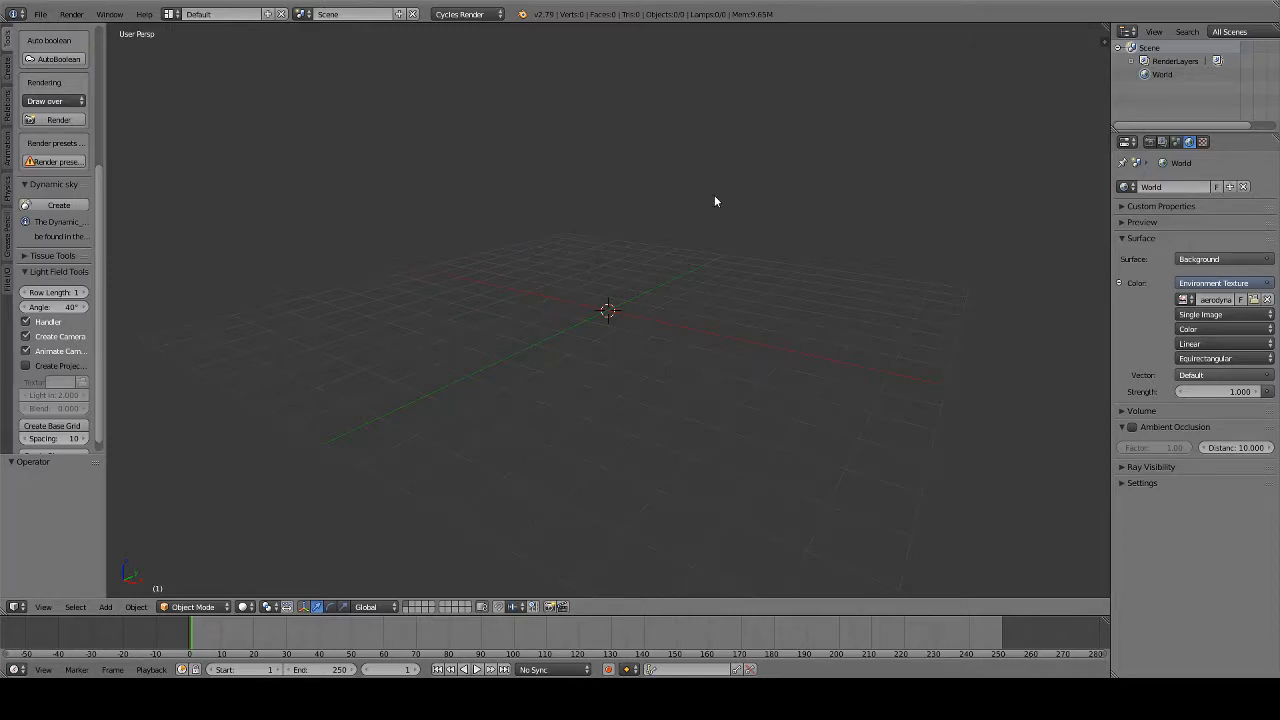
Add a Bezier curve at the scene origin while in the front orthographic view
key(KP_1)
key(KP_5)
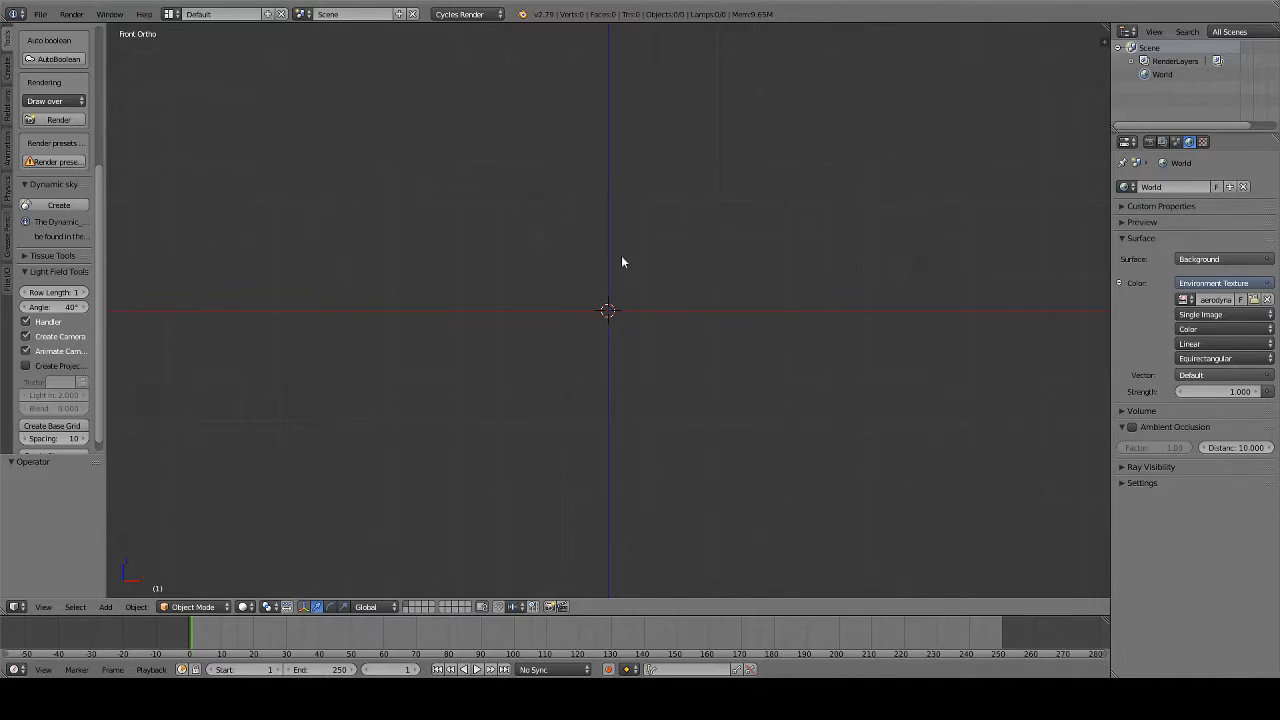
key(shift+a)
mouse_move(621, 260)
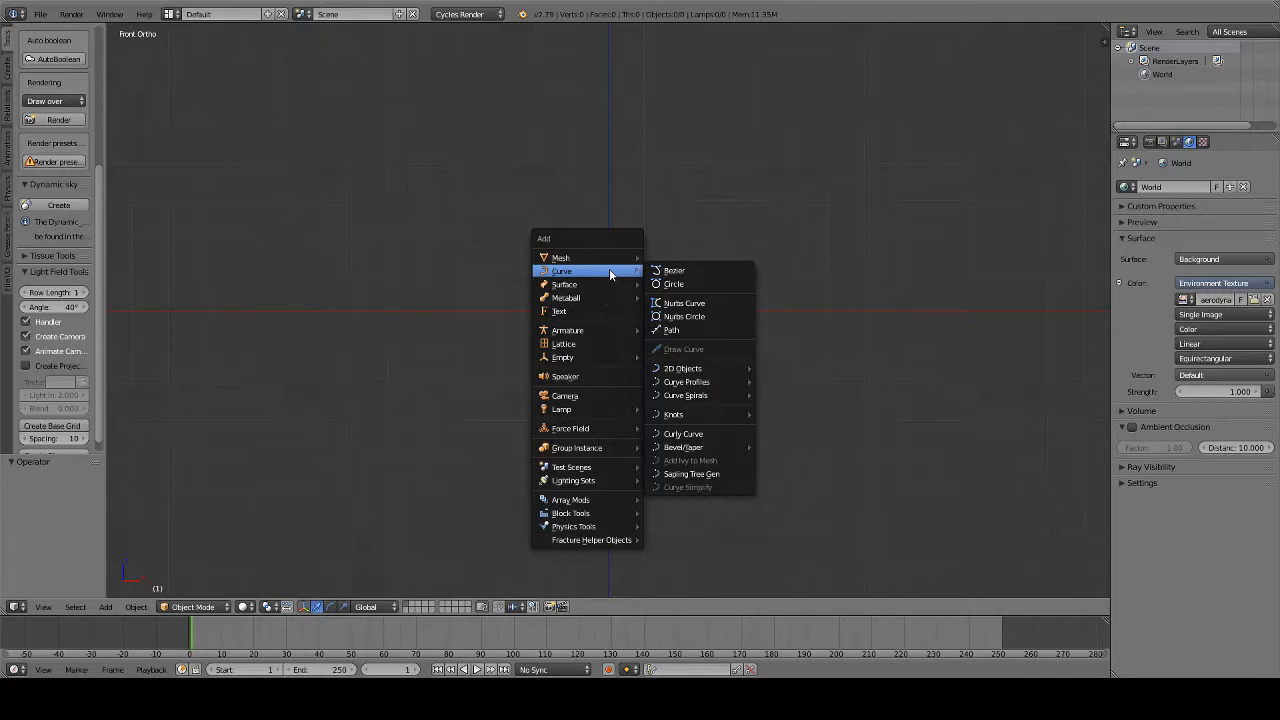
click(712, 274)
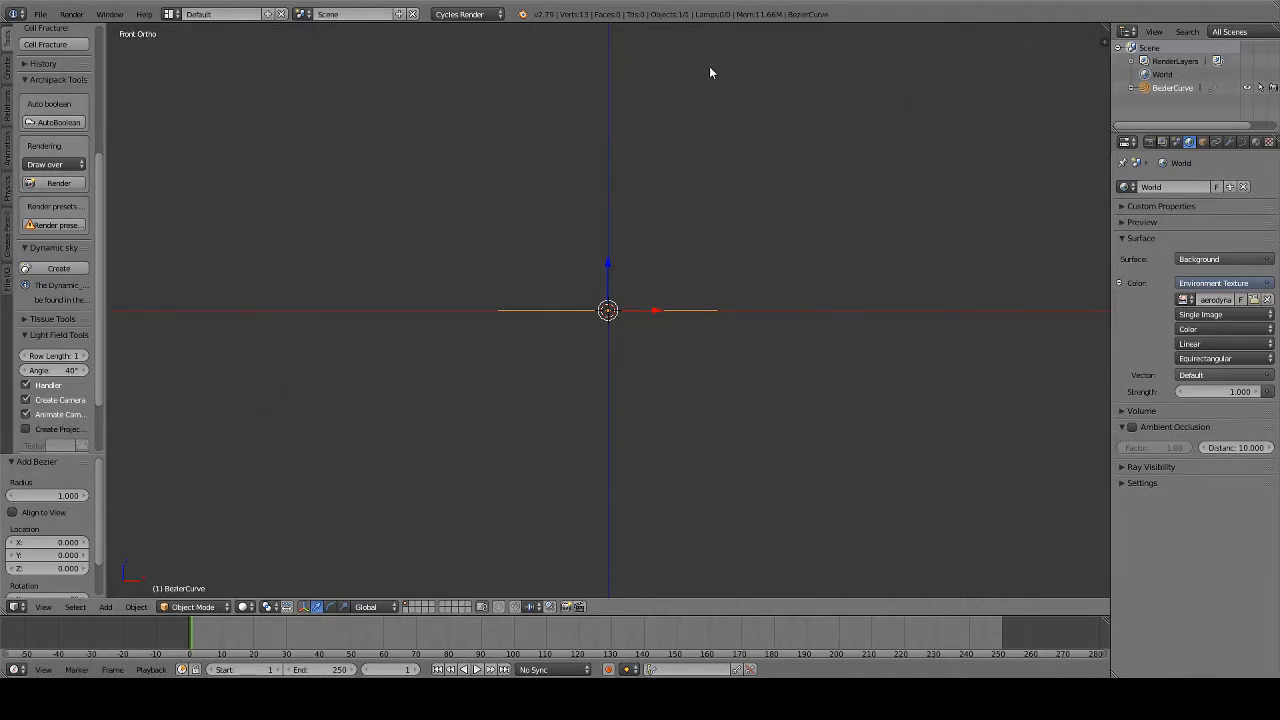
Rotate the Bezier curve 90° around the global X axis and 90° around the global Y axis so it stands upright
key(r)
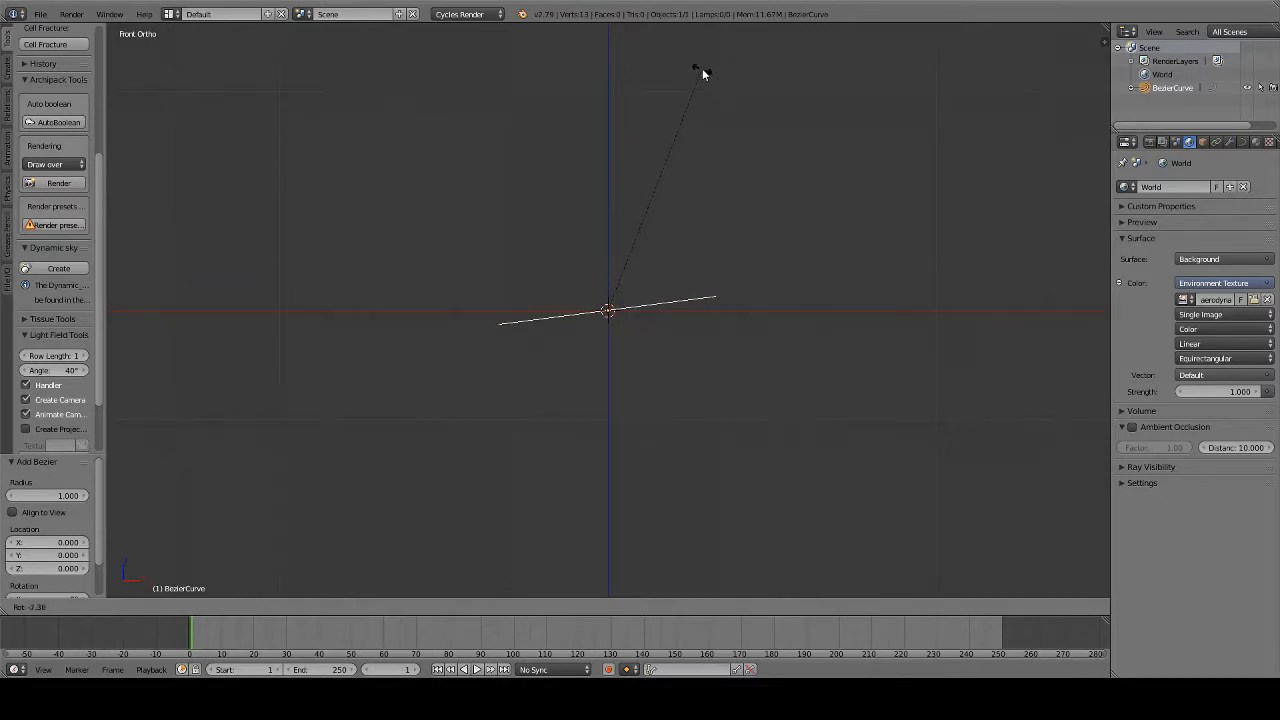
key(x)
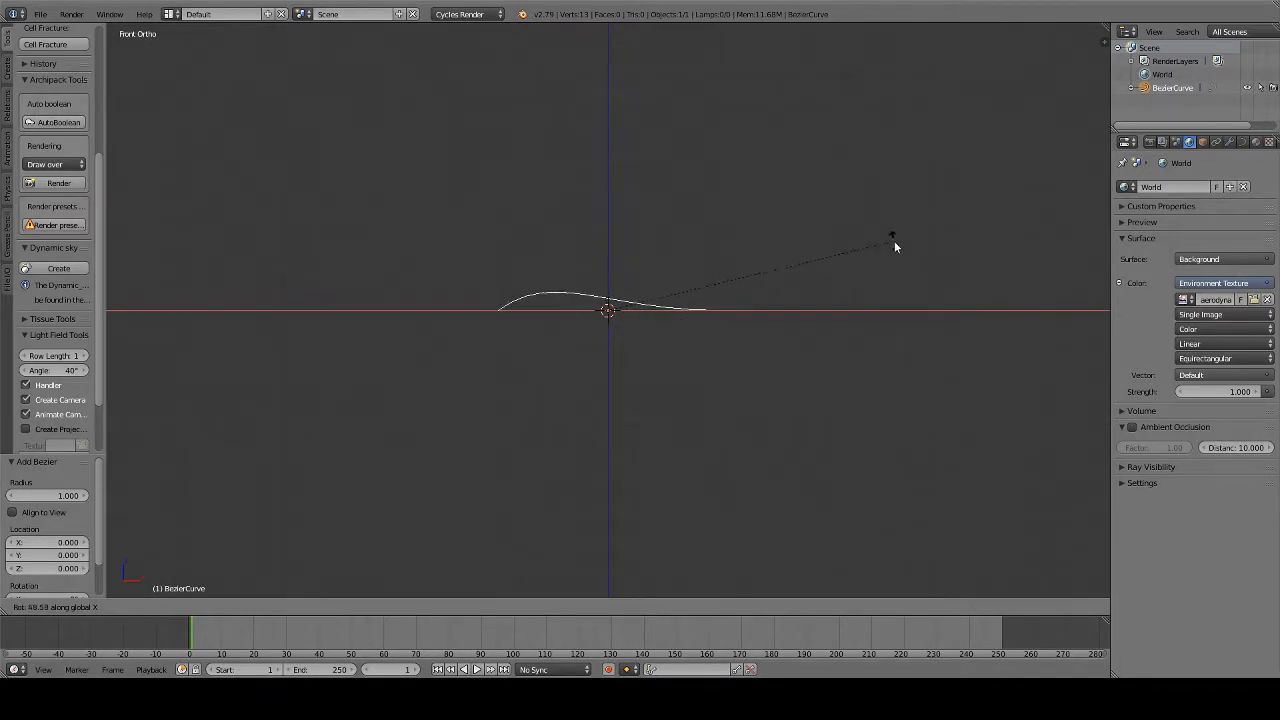
text(90)
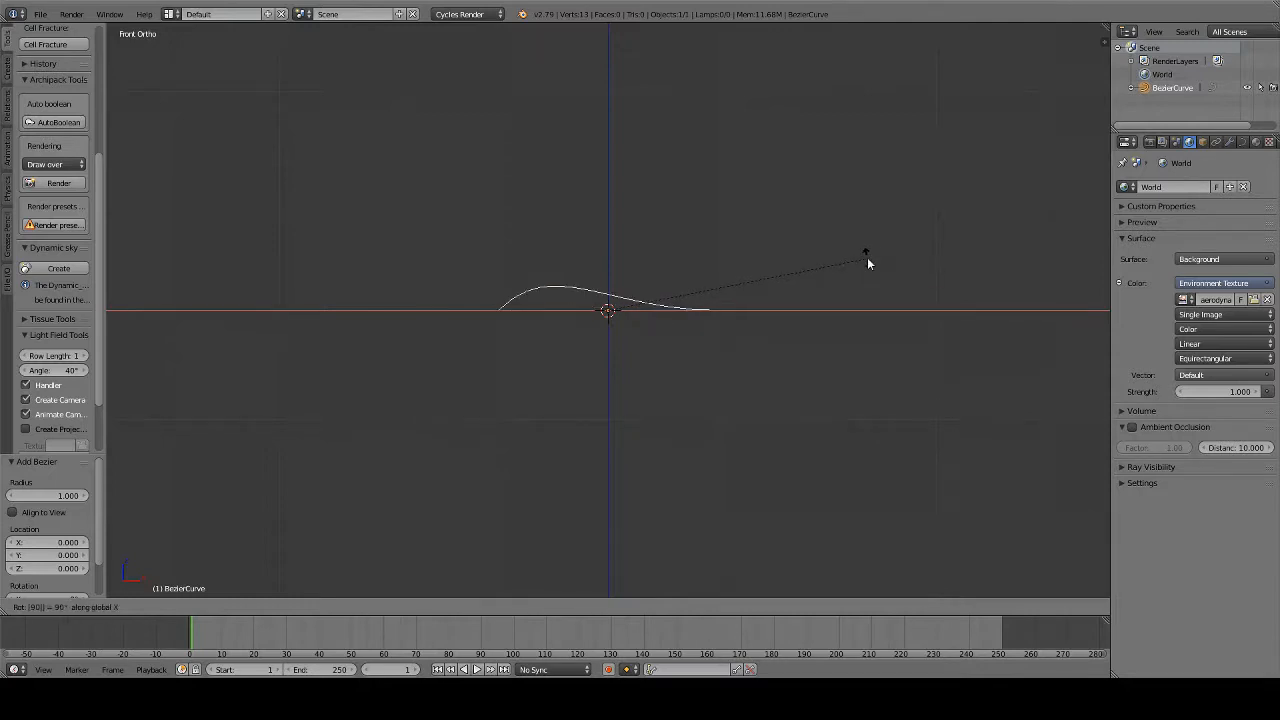
key(Return)
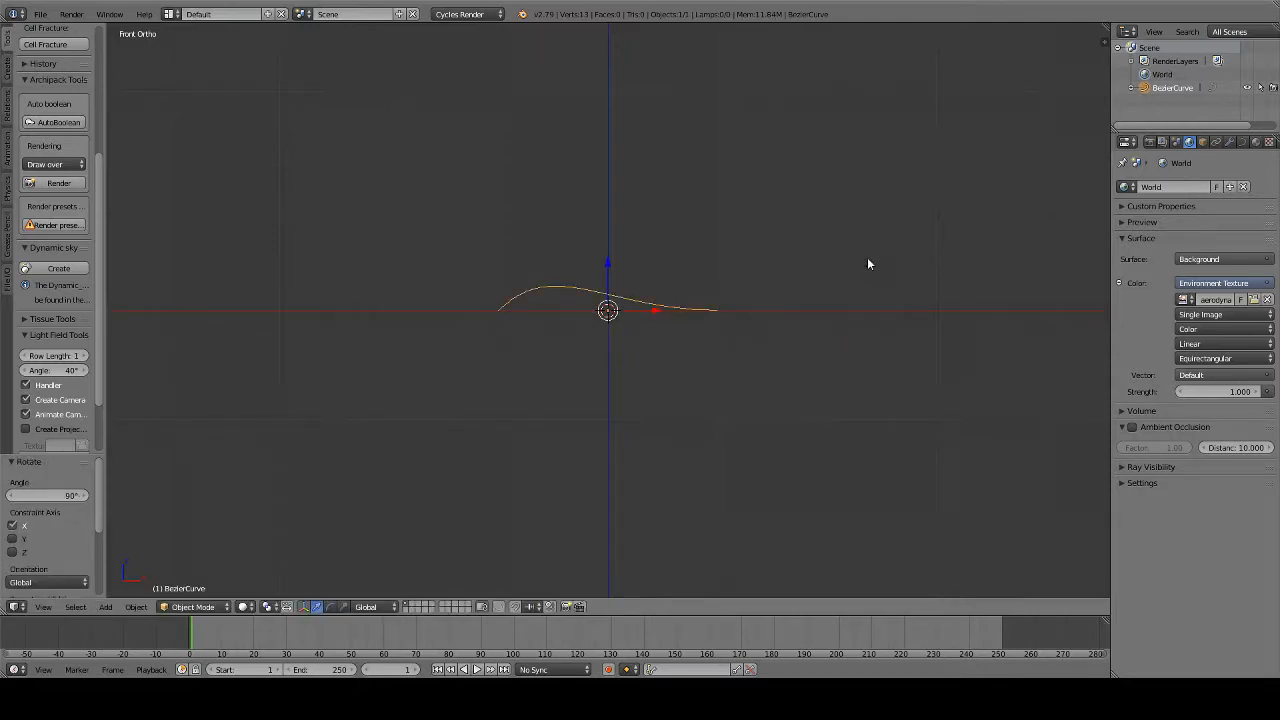
key(r)
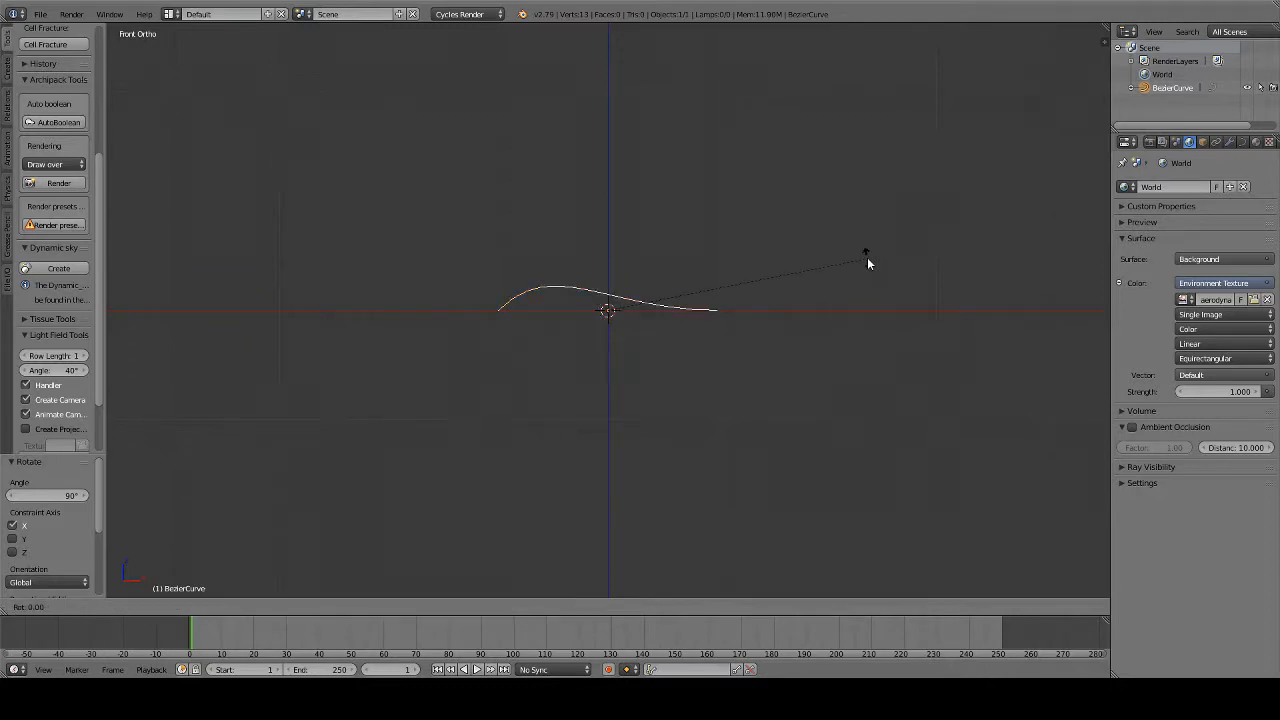
key(y)
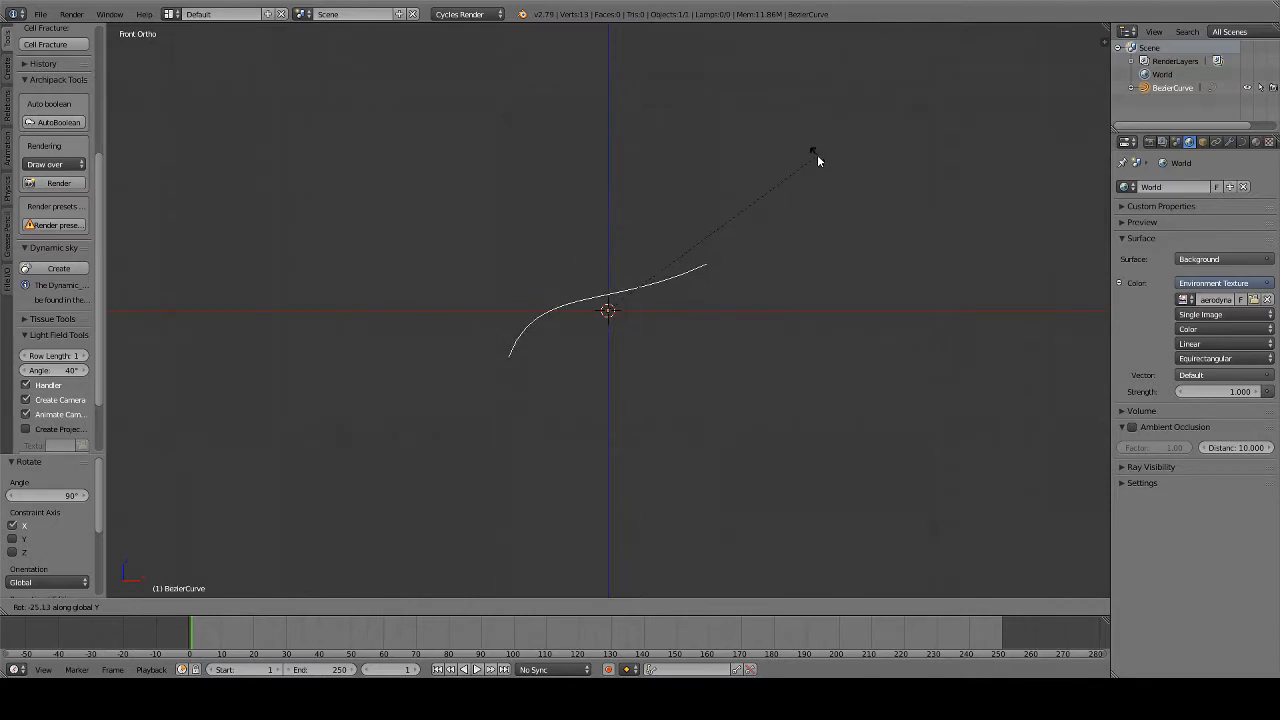
text(90)
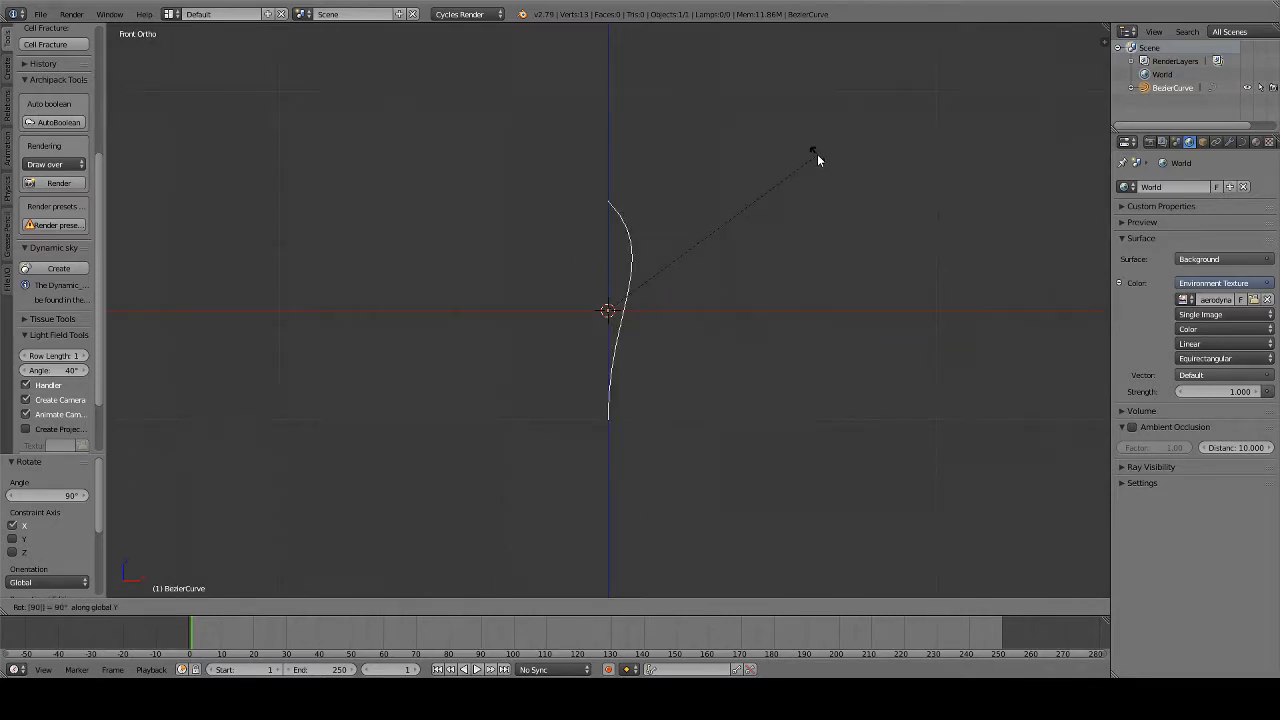
key(Return)
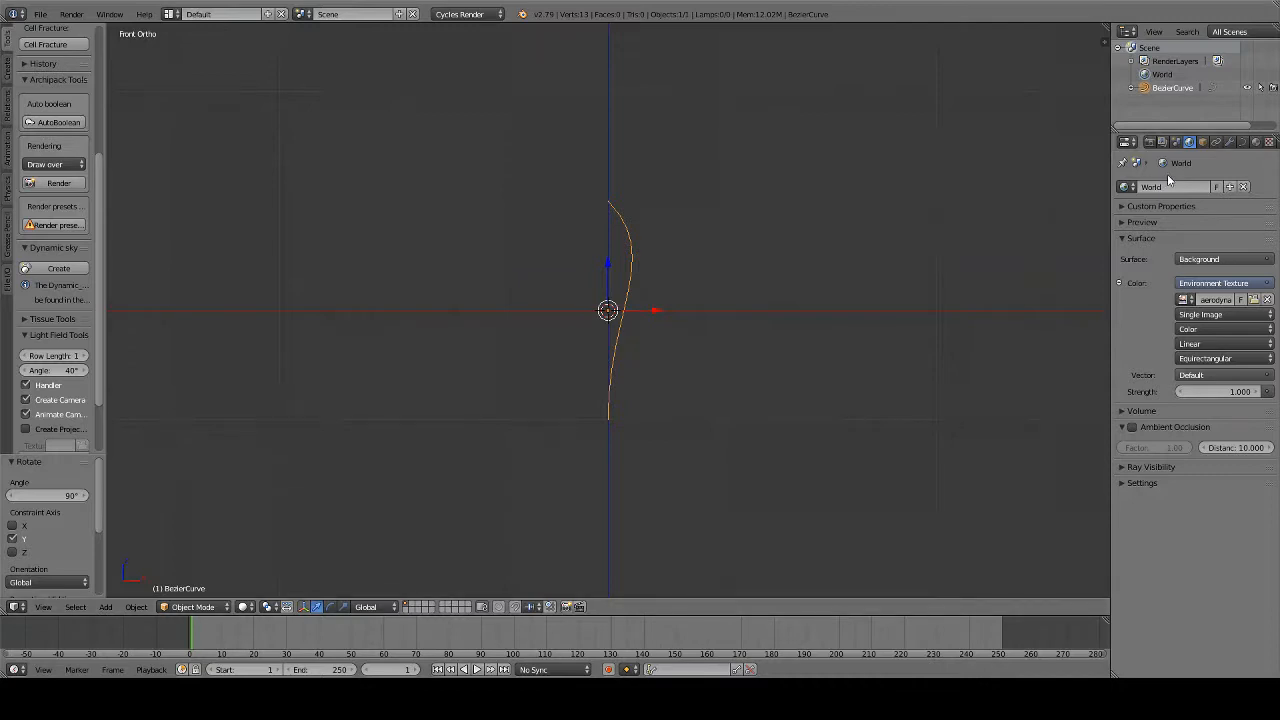
Add a Screw modifier to the Bezier curve and set its axis to X
click(1230, 143)
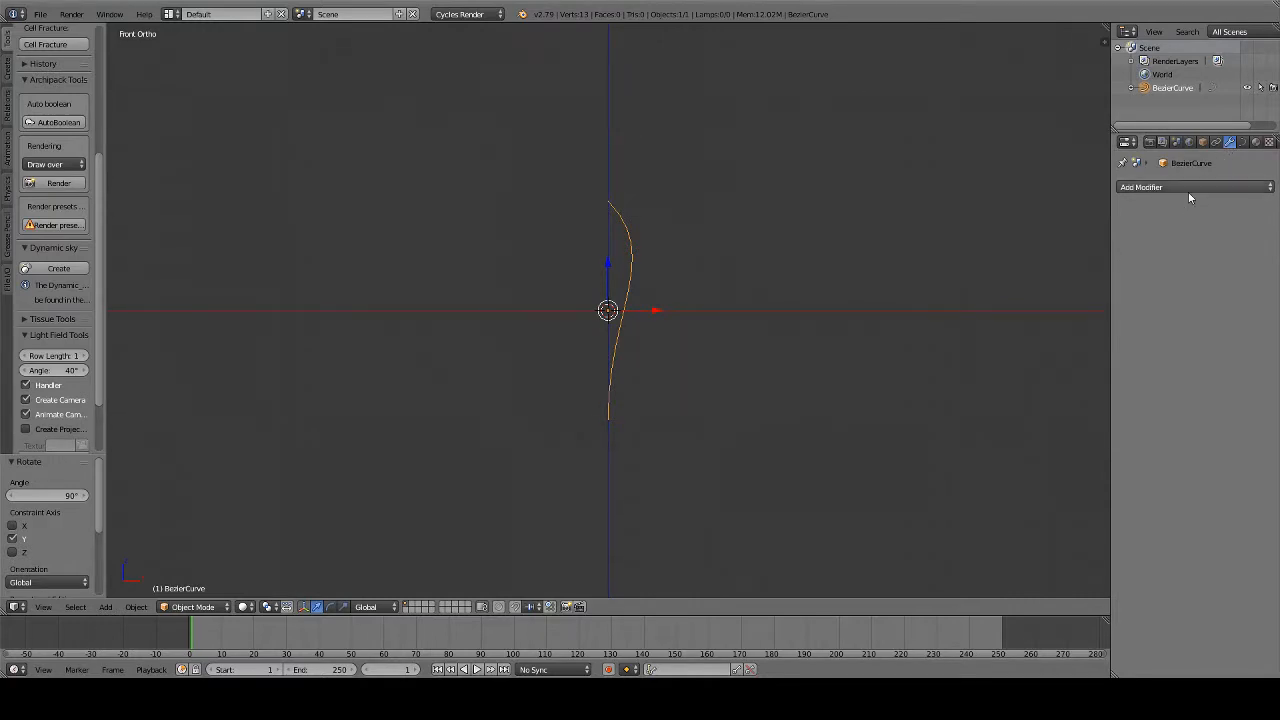
click(1188, 188)
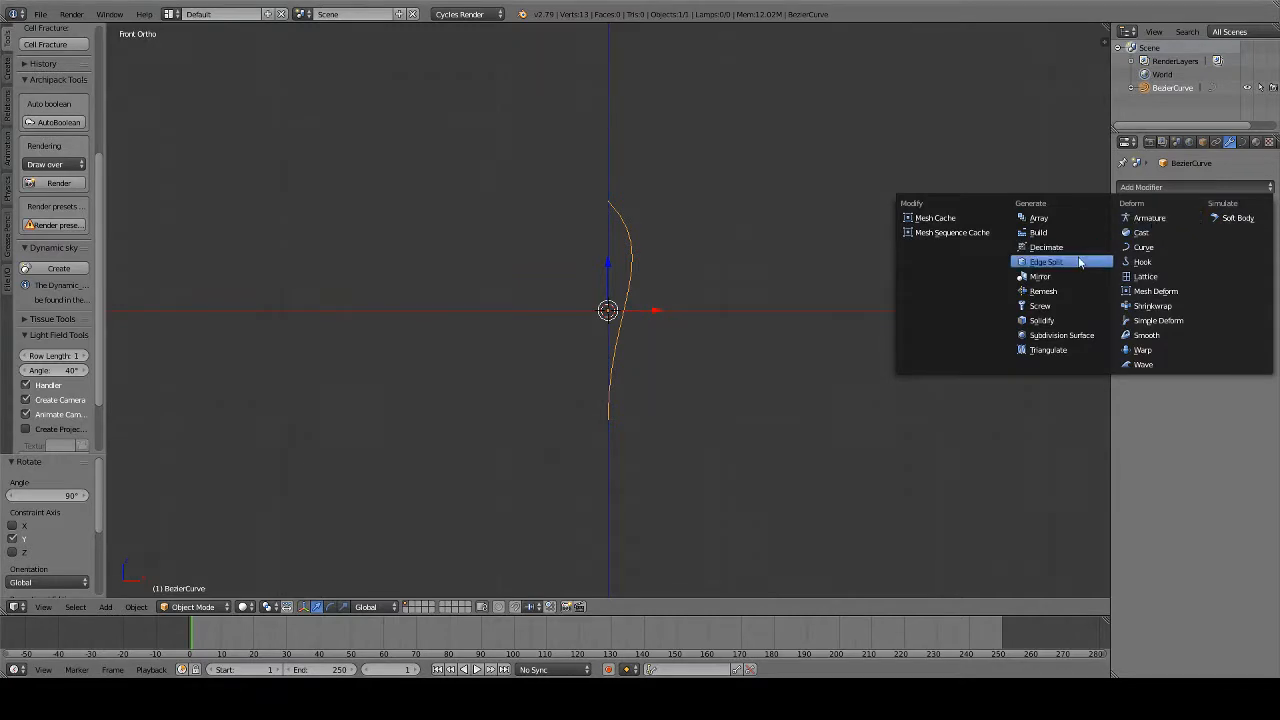
click(1064, 307)
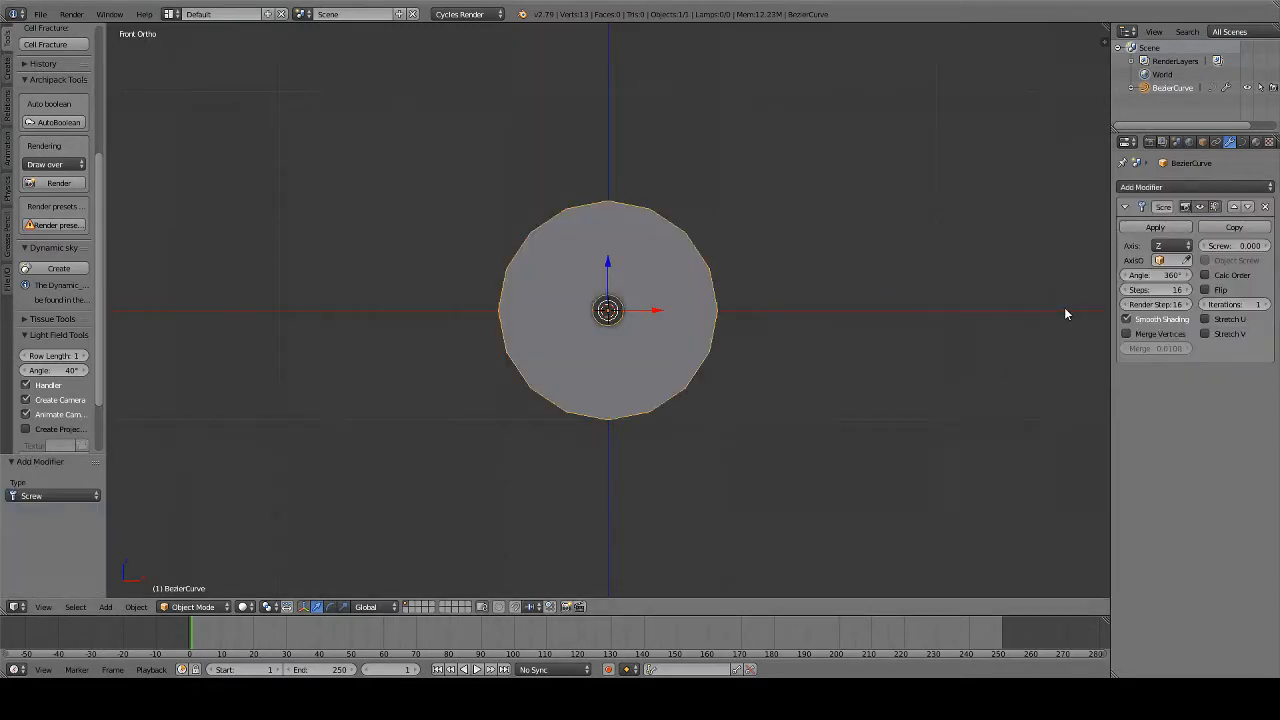
mouse_move(786, 233)
middle_down()
mouse_move(834, 200)
mouse_move(762, 365)
mouse_move(660, 357)
mouse_move(637, 214)
mouse_move(835, 204)
middle_up()
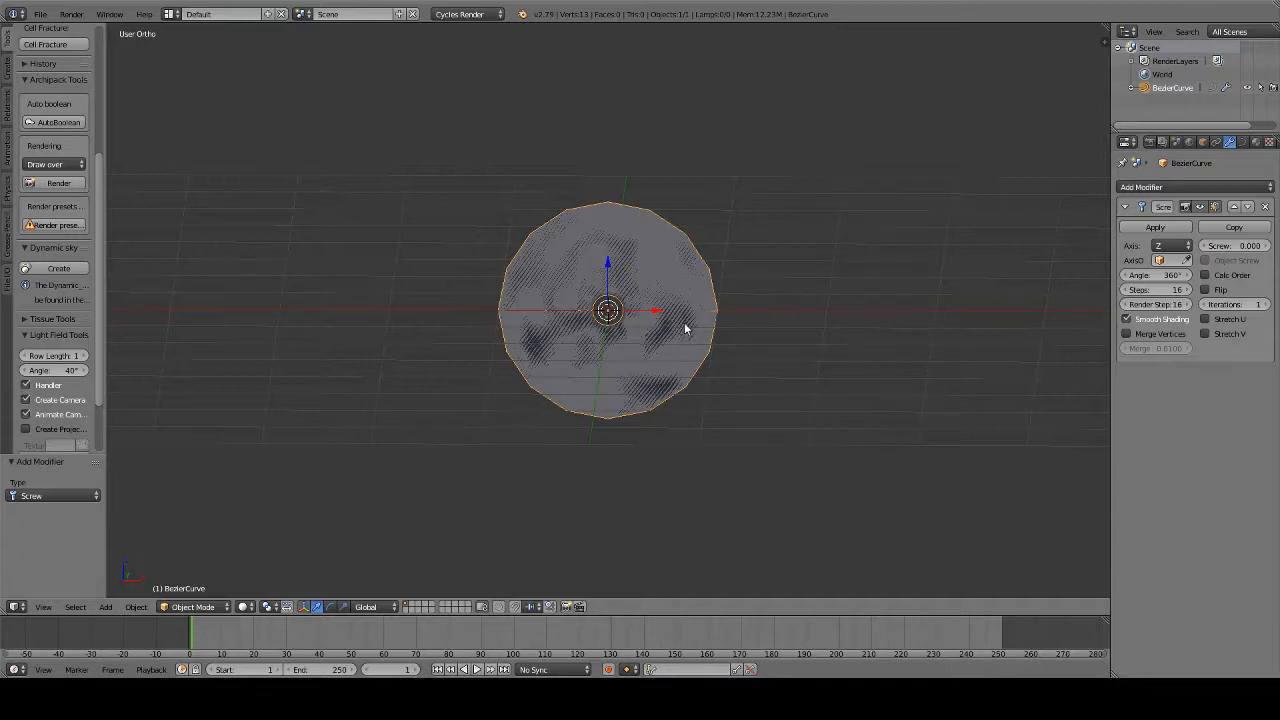
middle_drag(791, 265, 602, 282)
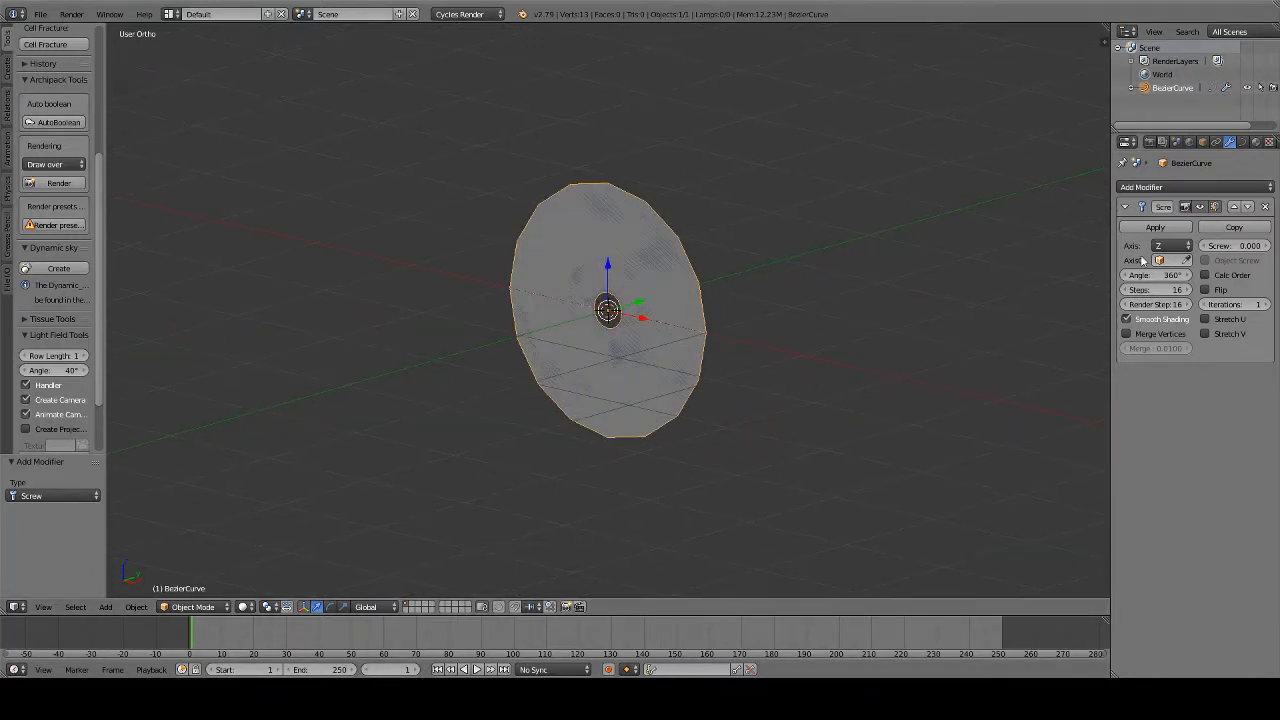
click(1173, 248)
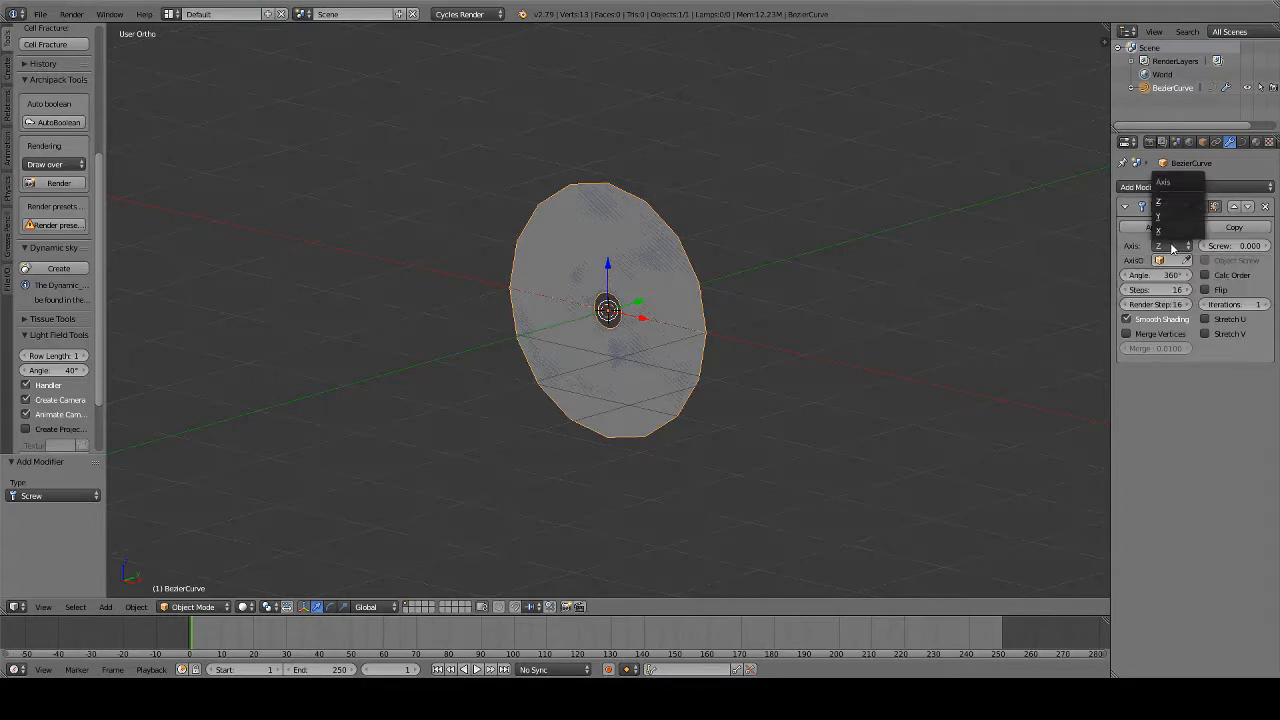
click(1170, 224)
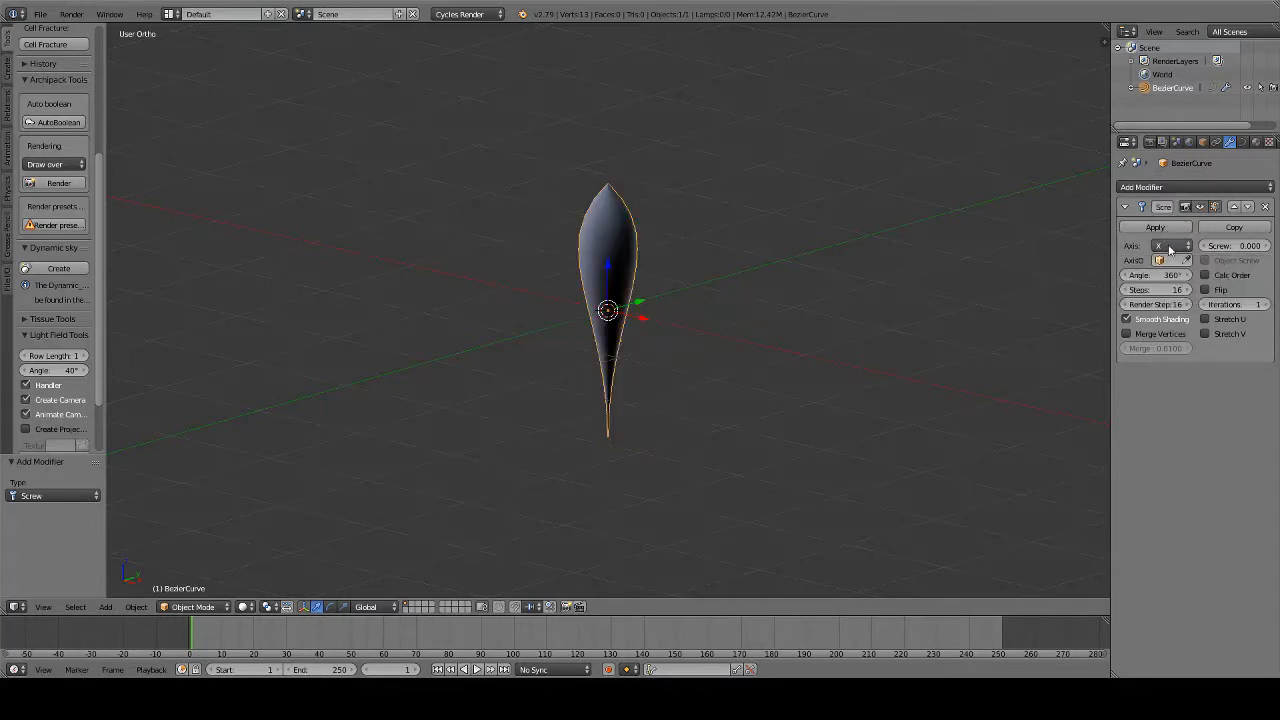
click(1169, 248)
click(1169, 246)
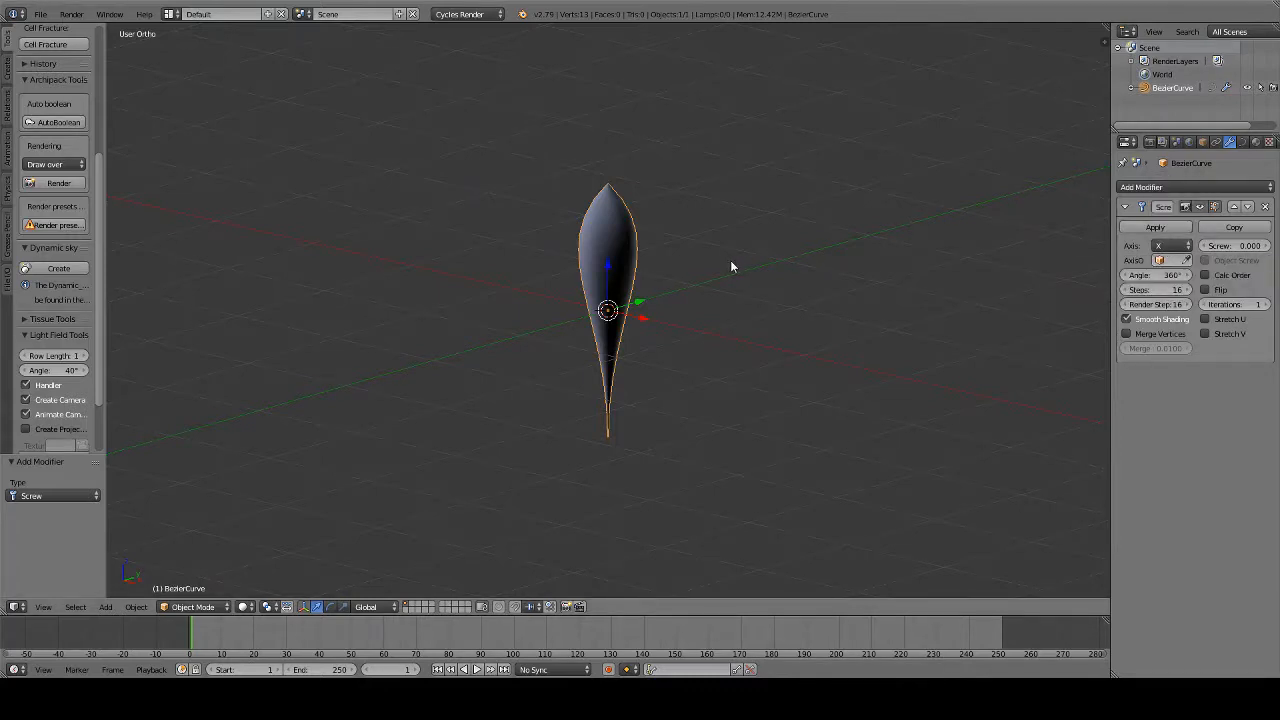
mouse_move(680, 309)
middle_down()
mouse_move(547, 255)
mouse_move(533, 279)
mouse_move(552, 348)
middle_up()
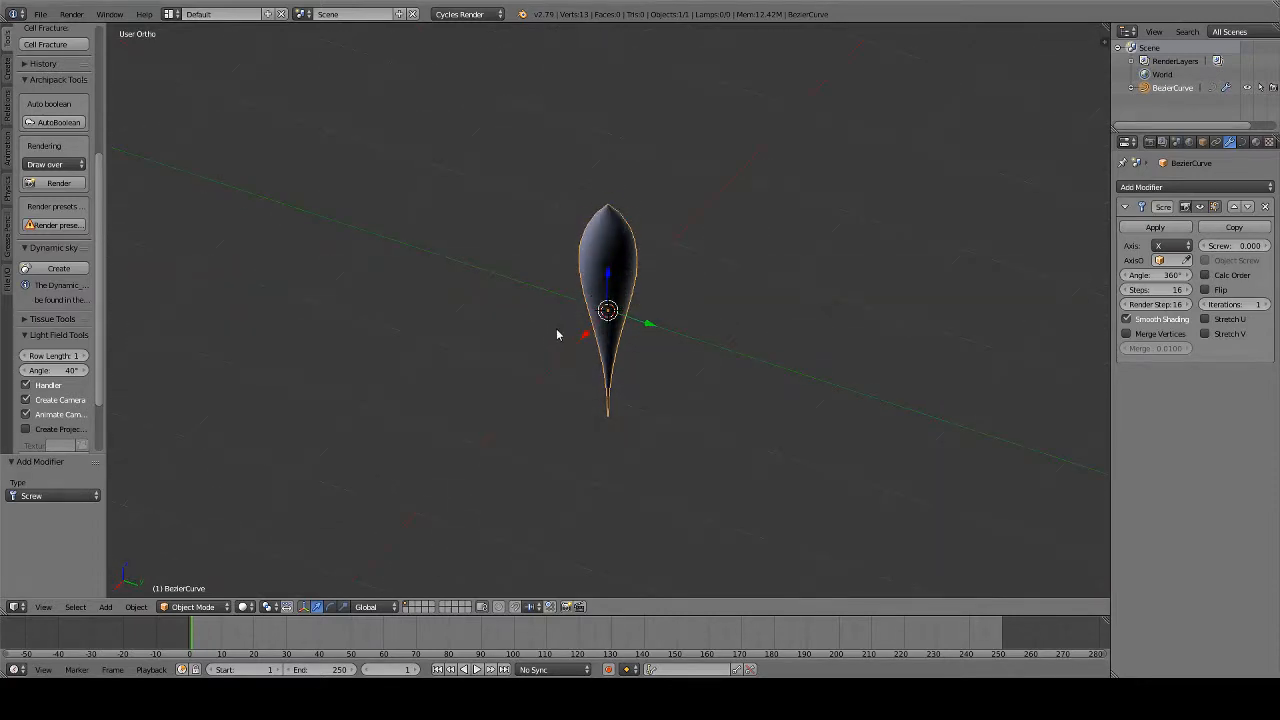
In Edit Mode, move the curve's upper control point outward by about 0.64 on X and -0.24 on Z, in front view
key(KP_1)
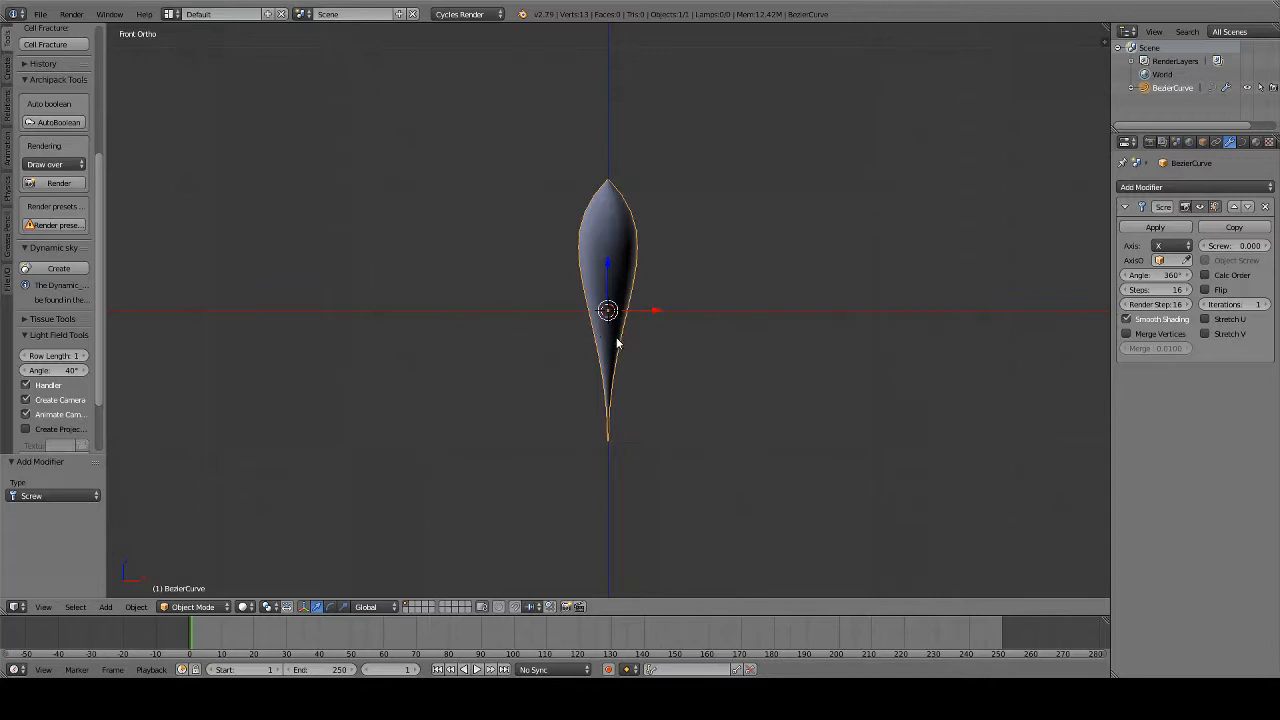
scroll(623, 345, up, 1)
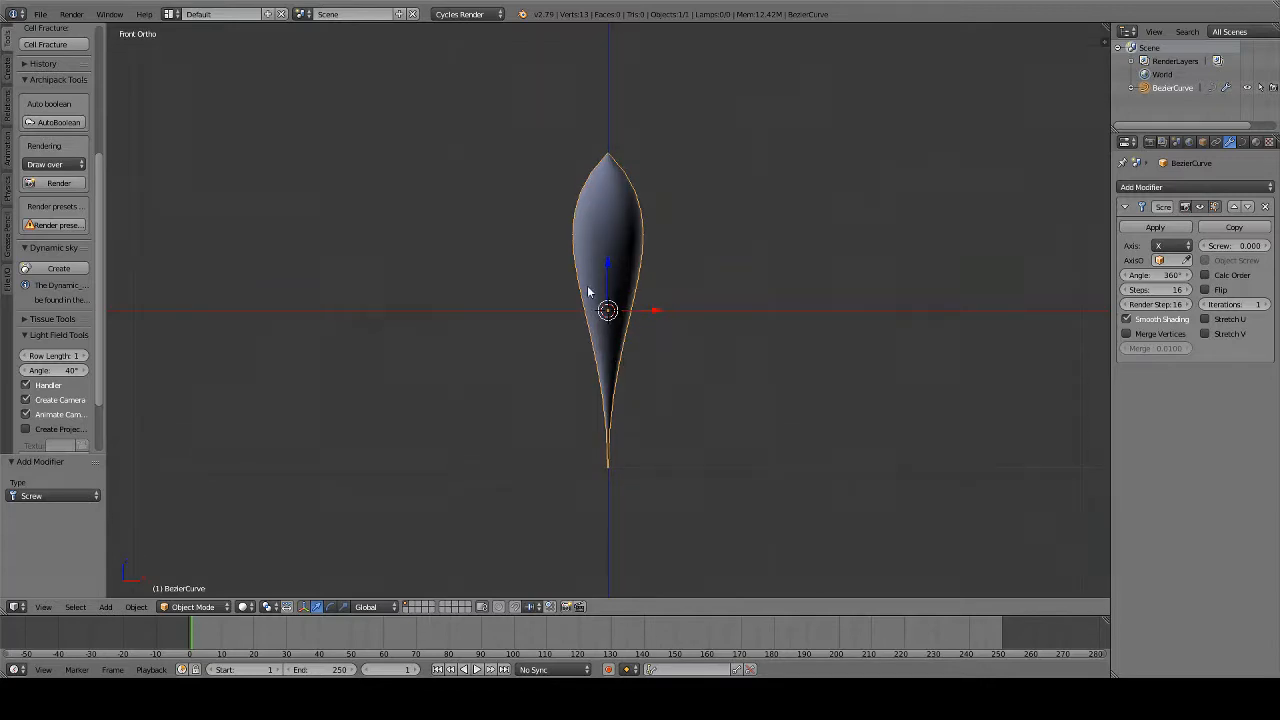
key(Tab)
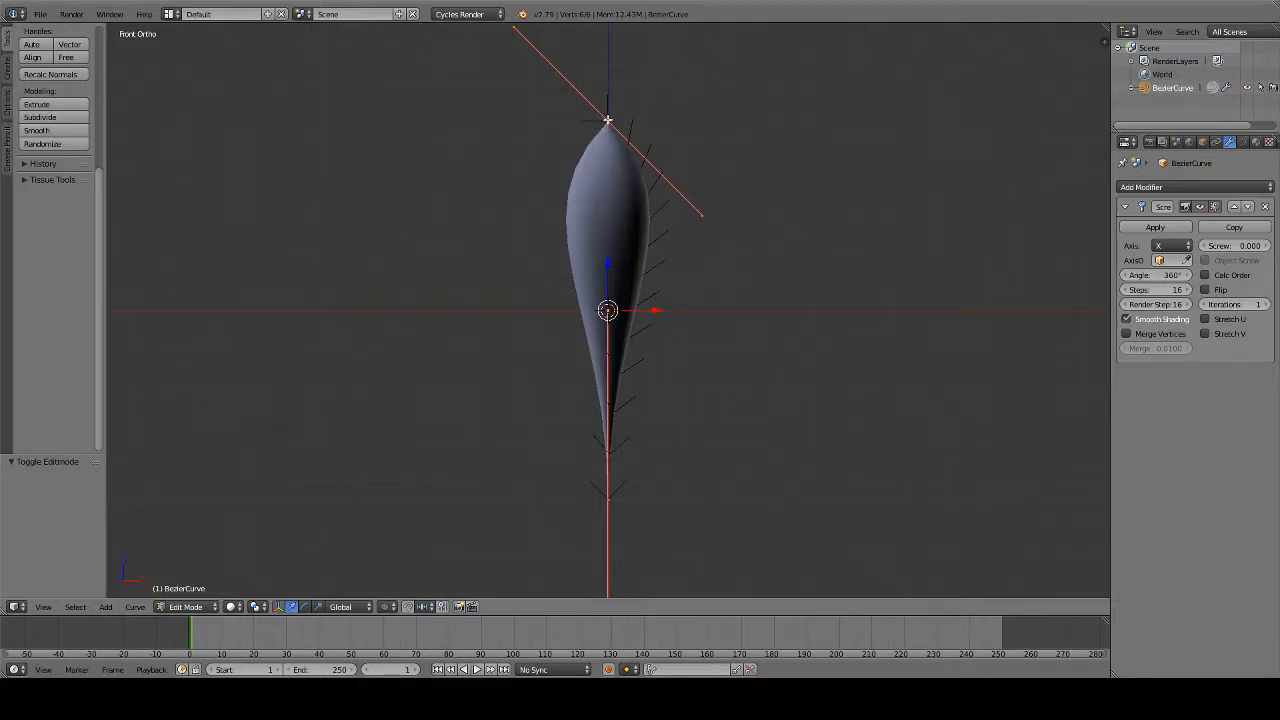
right_click(602, 120)
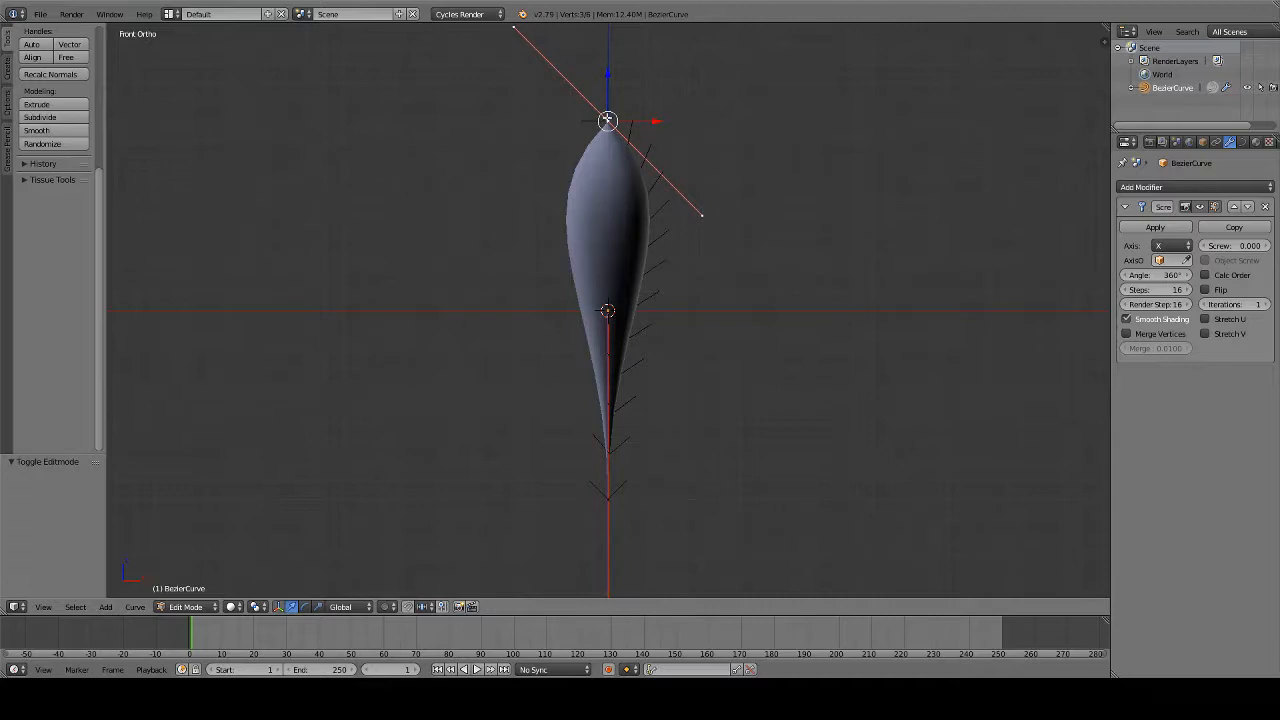
drag(607, 120, 726, 166)
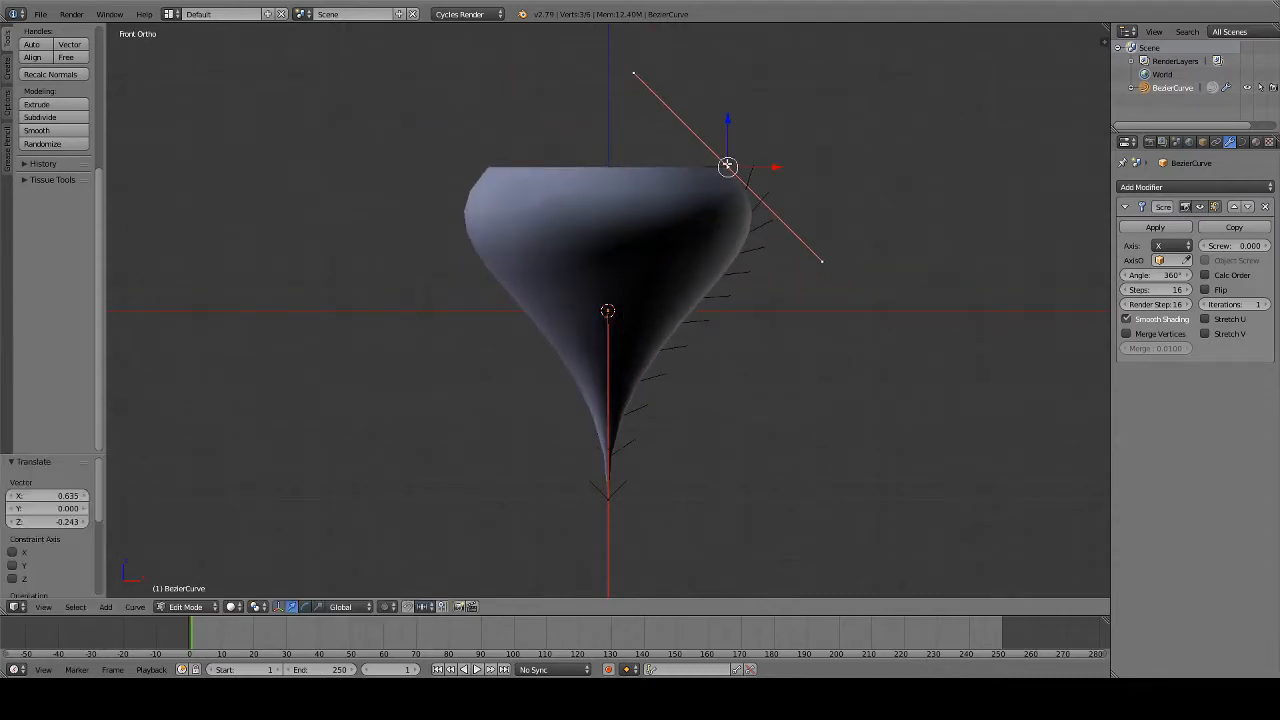
Move the upper control point's lower handle outward by about 0.19 on X and -0.12 on Z
right_click(823, 262)
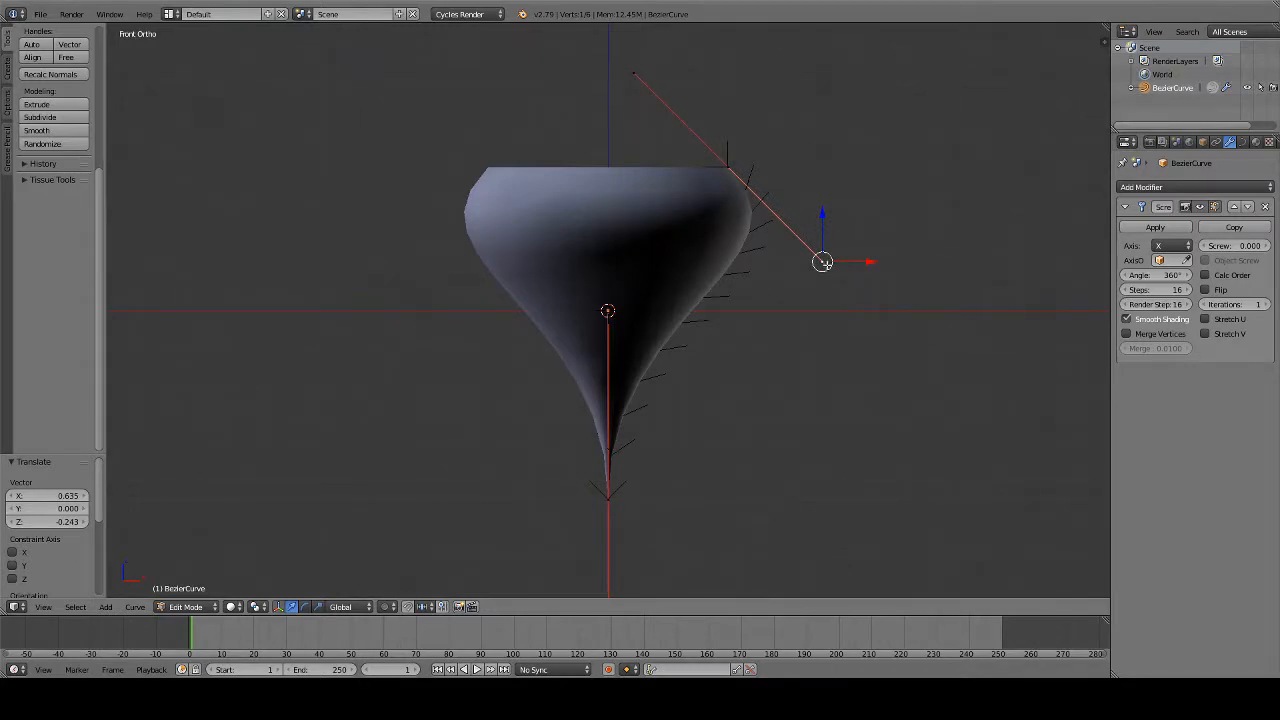
right_click(627, 68)
right_click(823, 262)
key(g)
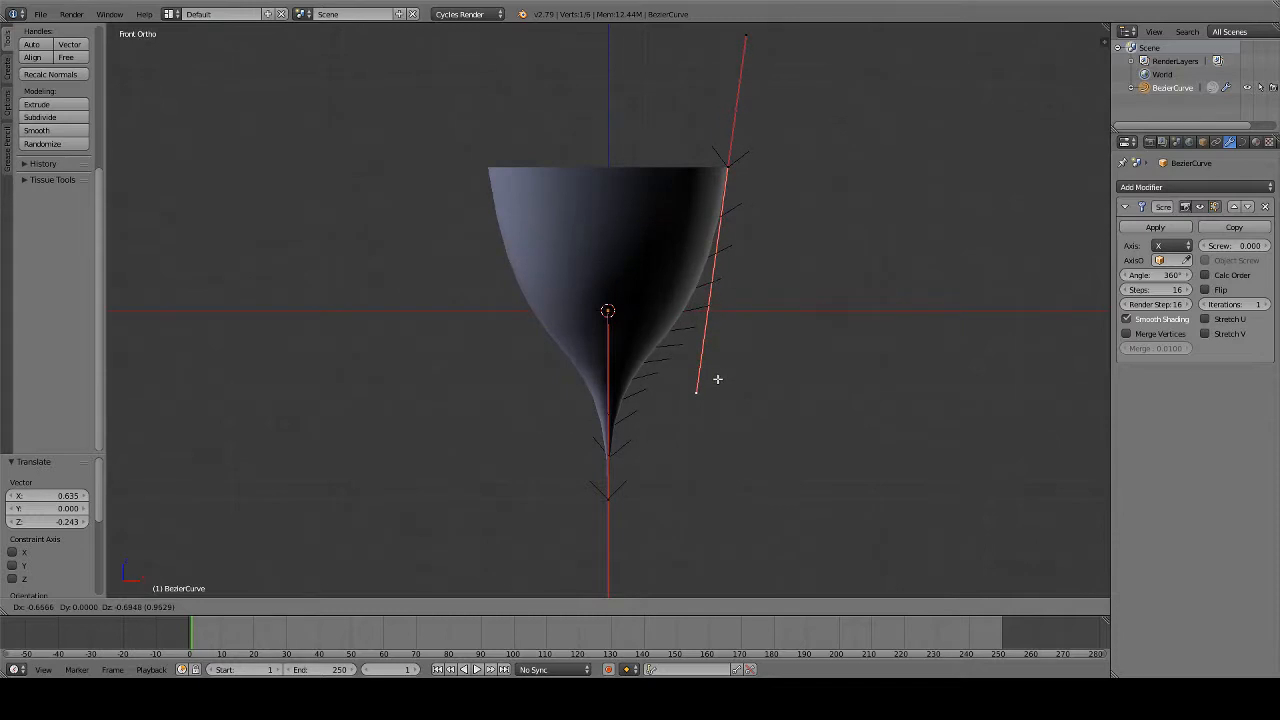
click(879, 271)
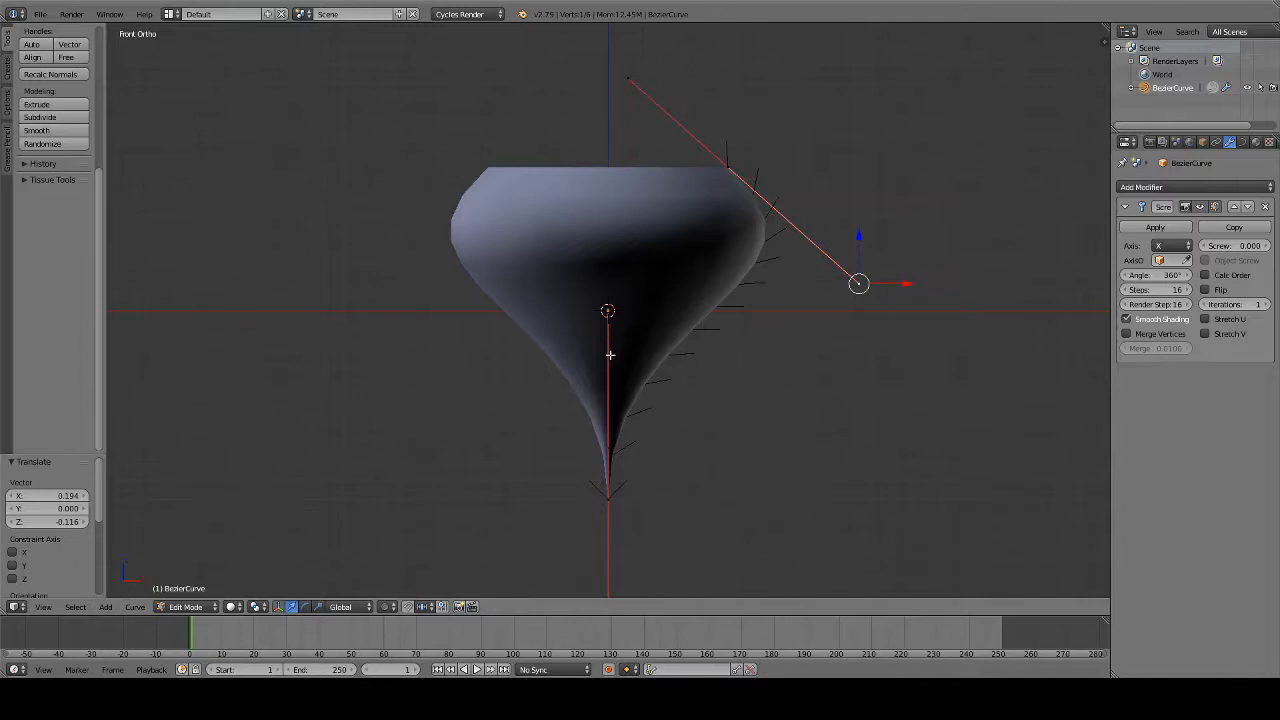
Move the bottom control point's upper handle by about 1.48 on X and -1.28 on Z to round out the base
right_click(607, 312)
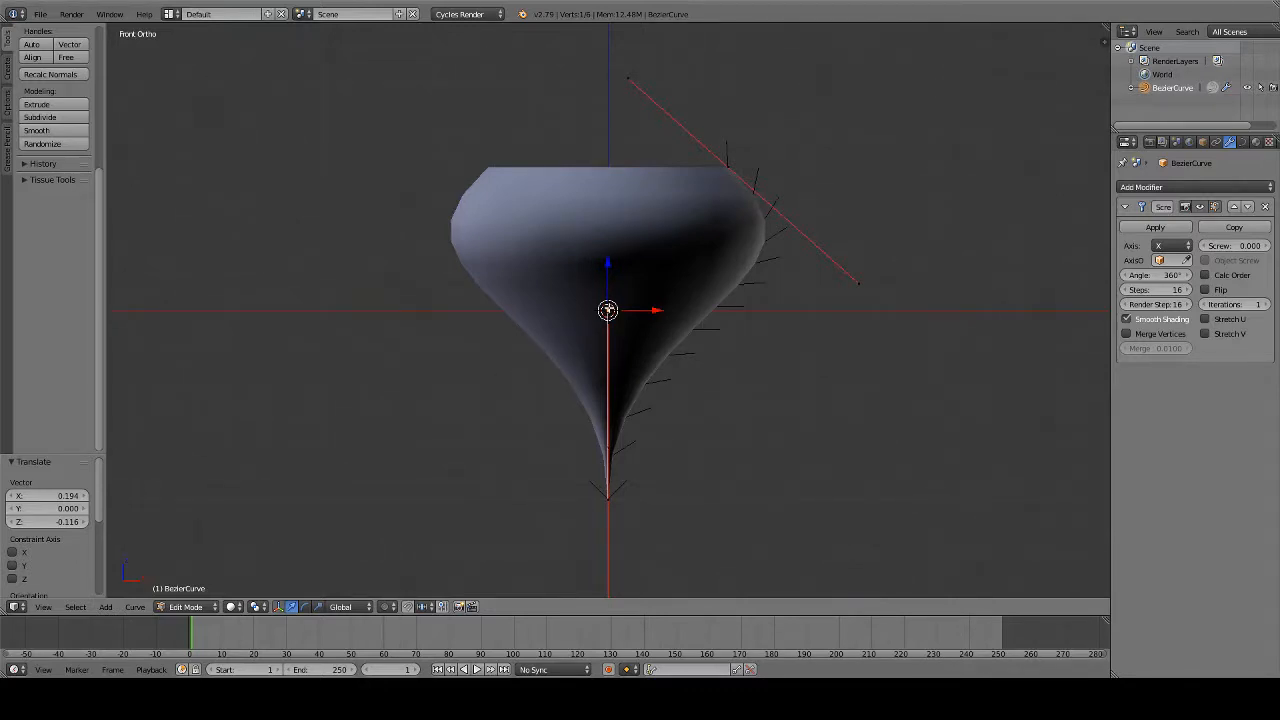
key(g)
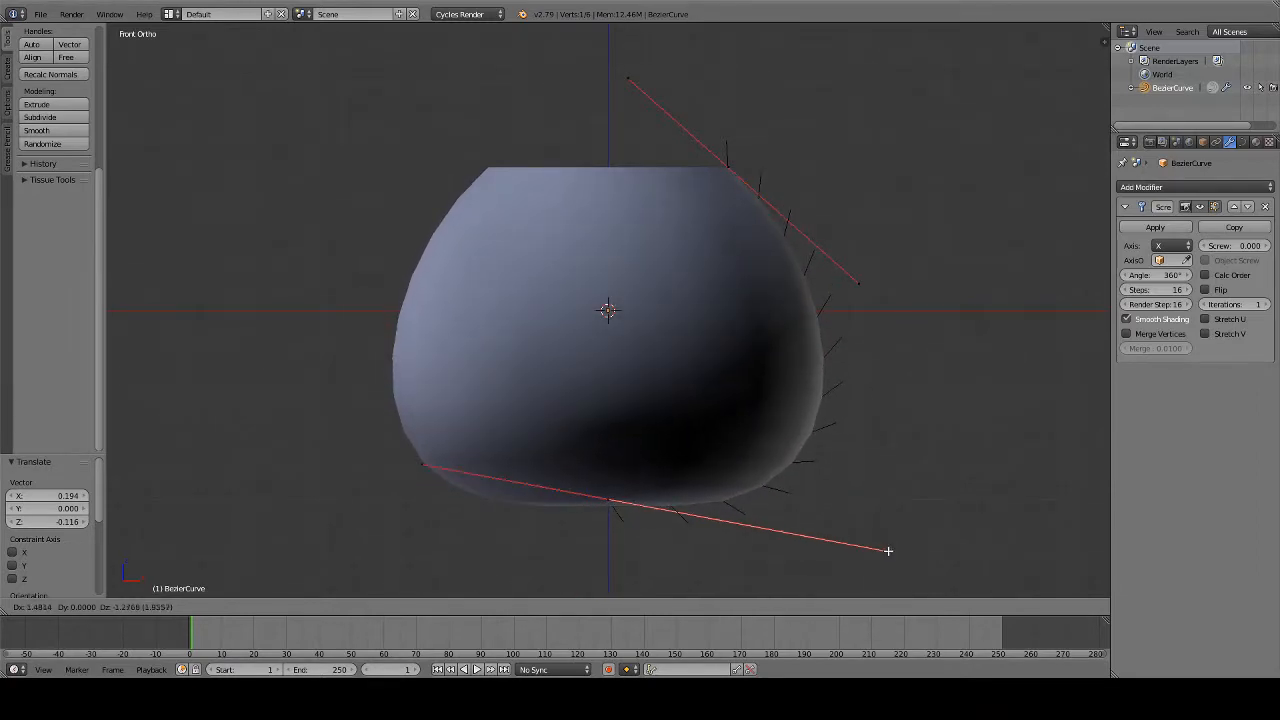
click(888, 551)
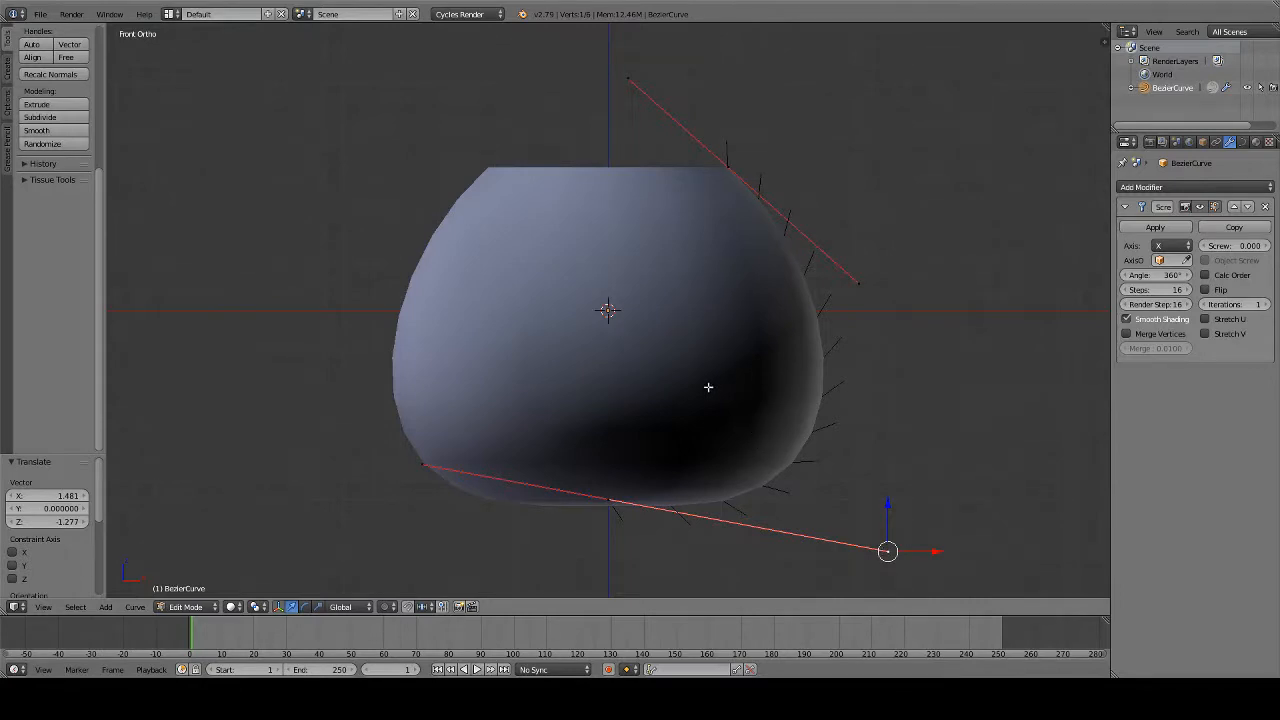
scroll(708, 387, down, 3)
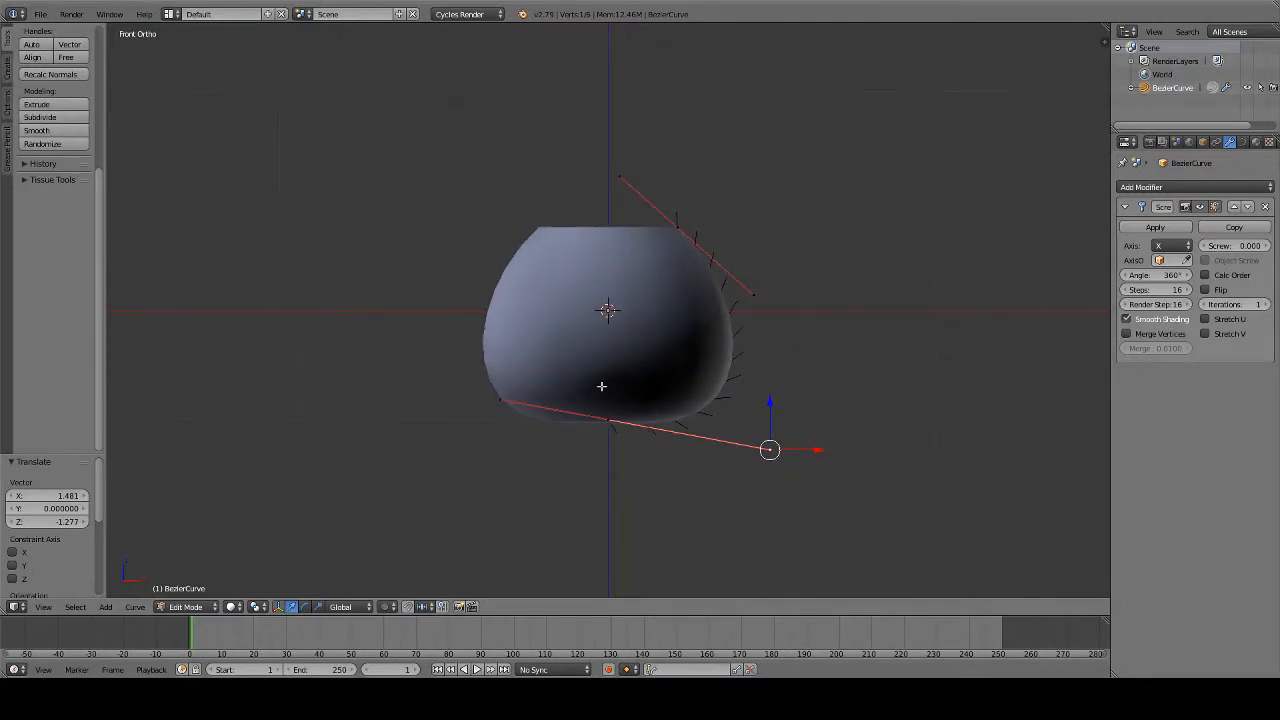
middle_drag(601, 386, 456, 381)
scroll(617, 293, up, 4)
key(KP_1)
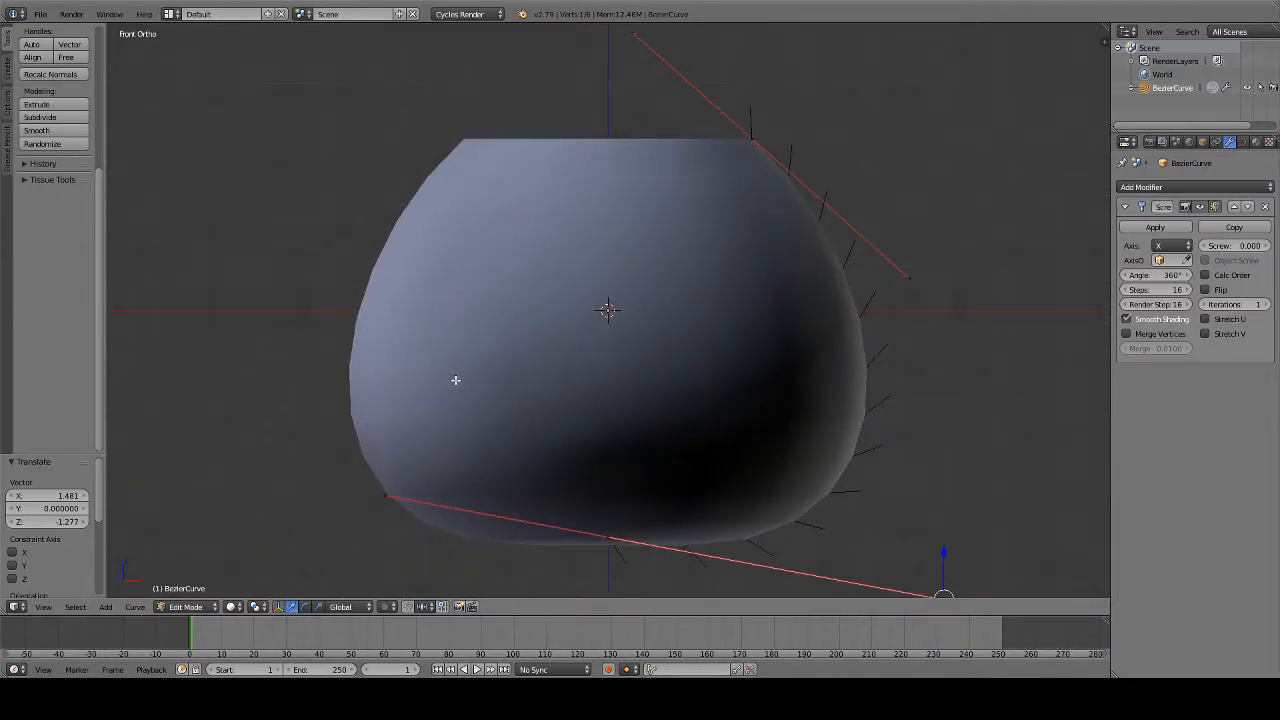
Extrude the curve's top control point by about -0.15 on X and 1.19 on Z, and pull the new point's lower handle slightly inward
shift+middle_drag(541, 259, 537, 357)
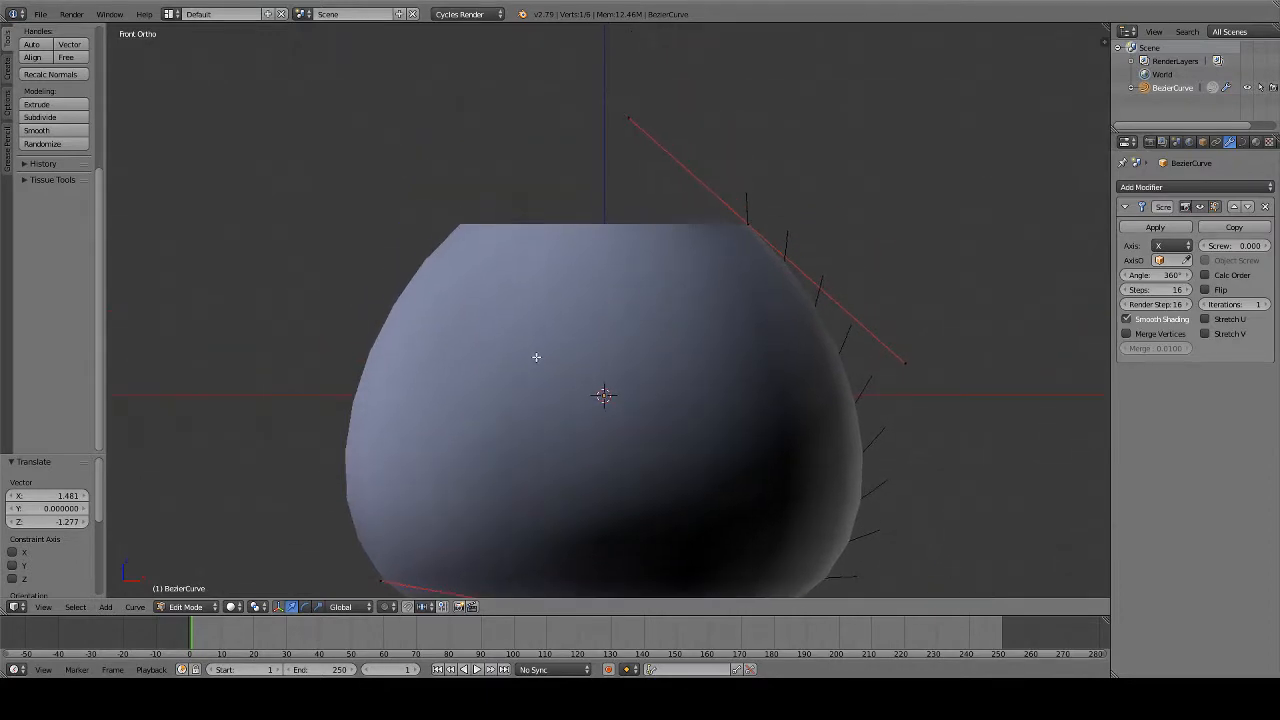
right_click(747, 223)
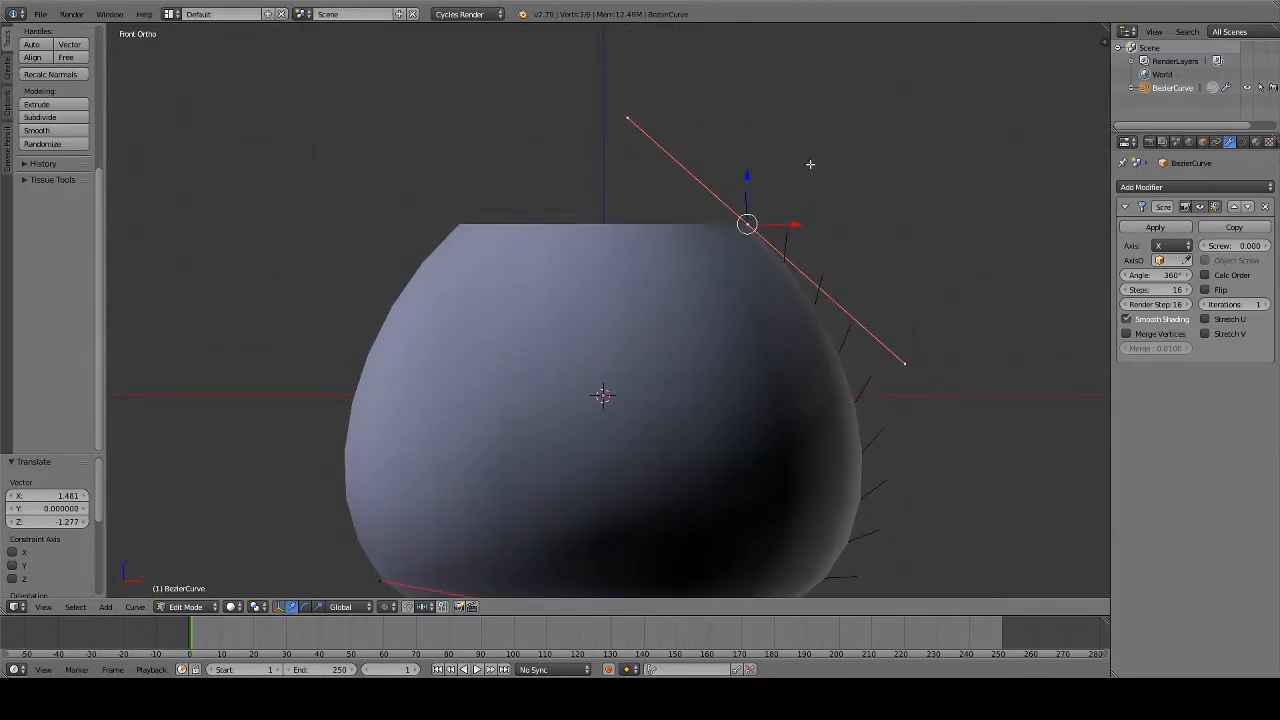
shift+middle_drag(810, 164, 608, 248)
scroll(514, 249, down, 2)
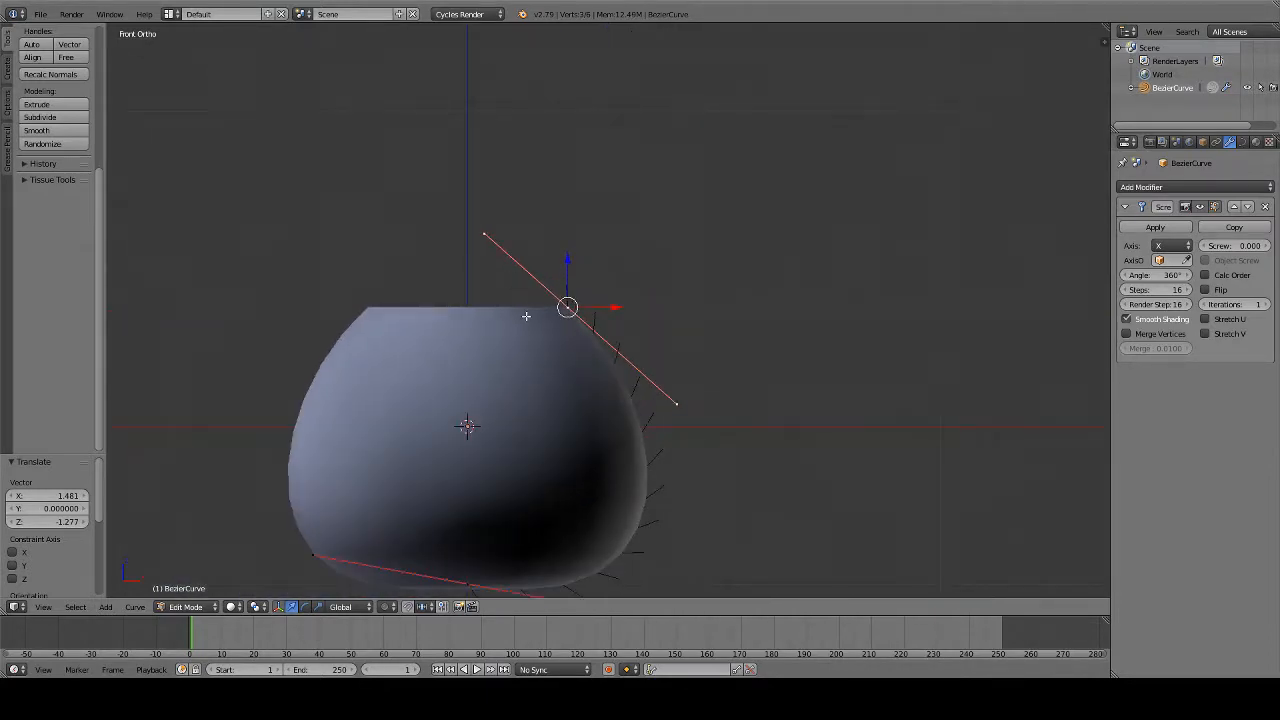
key(e)
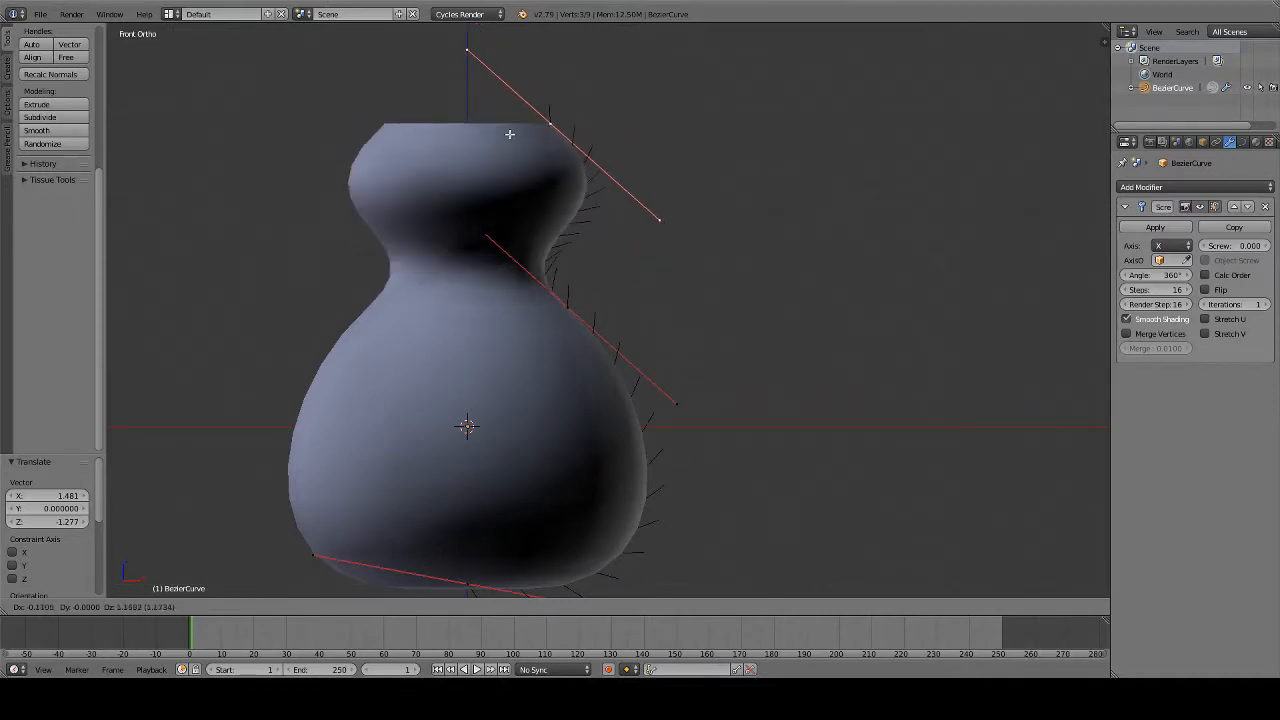
click(504, 132)
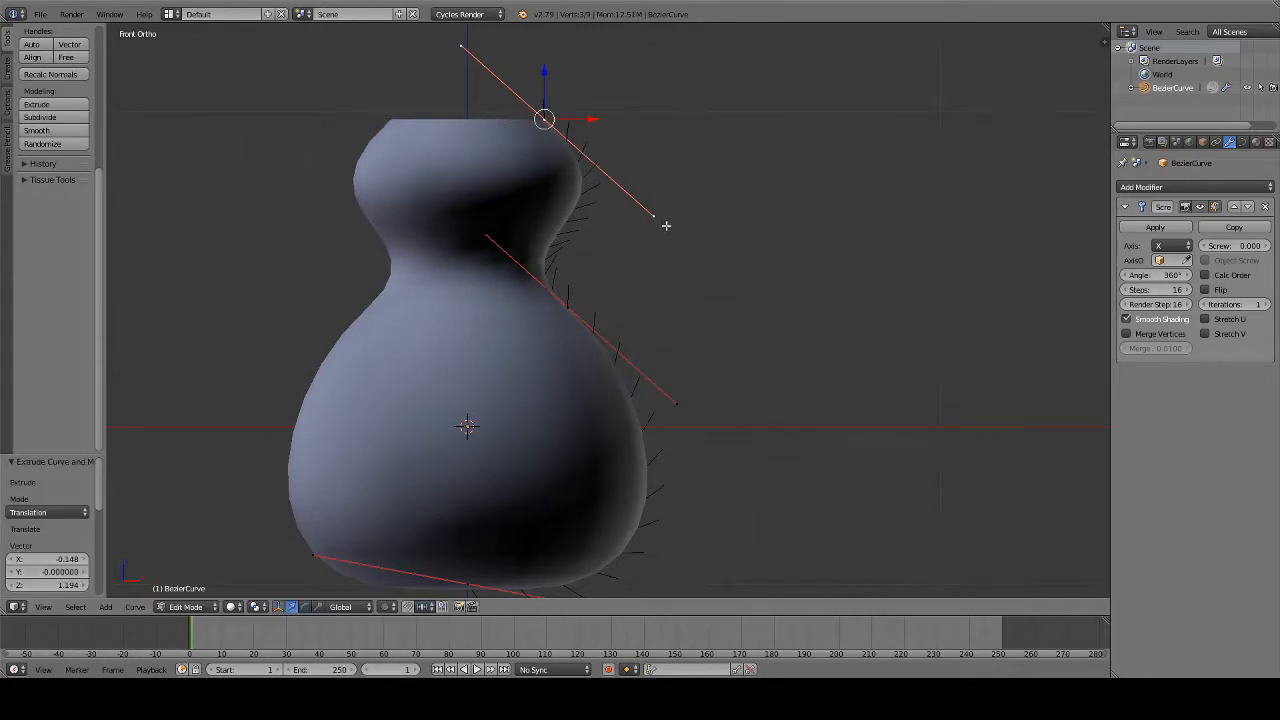
mouse_move(657, 221)
right_down()
mouse_move(750, 118)
mouse_move(751, 97)
mouse_move(751, 149)
mouse_move(711, 251)
mouse_move(757, 343)
mouse_move(947, 333)
mouse_move(894, 346)
mouse_move(806, 309)
mouse_move(709, 326)
mouse_move(732, 309)
mouse_move(585, 152)
mouse_move(580, 163)
mouse_move(651, 214)
mouse_move(640, 218)
right_up()
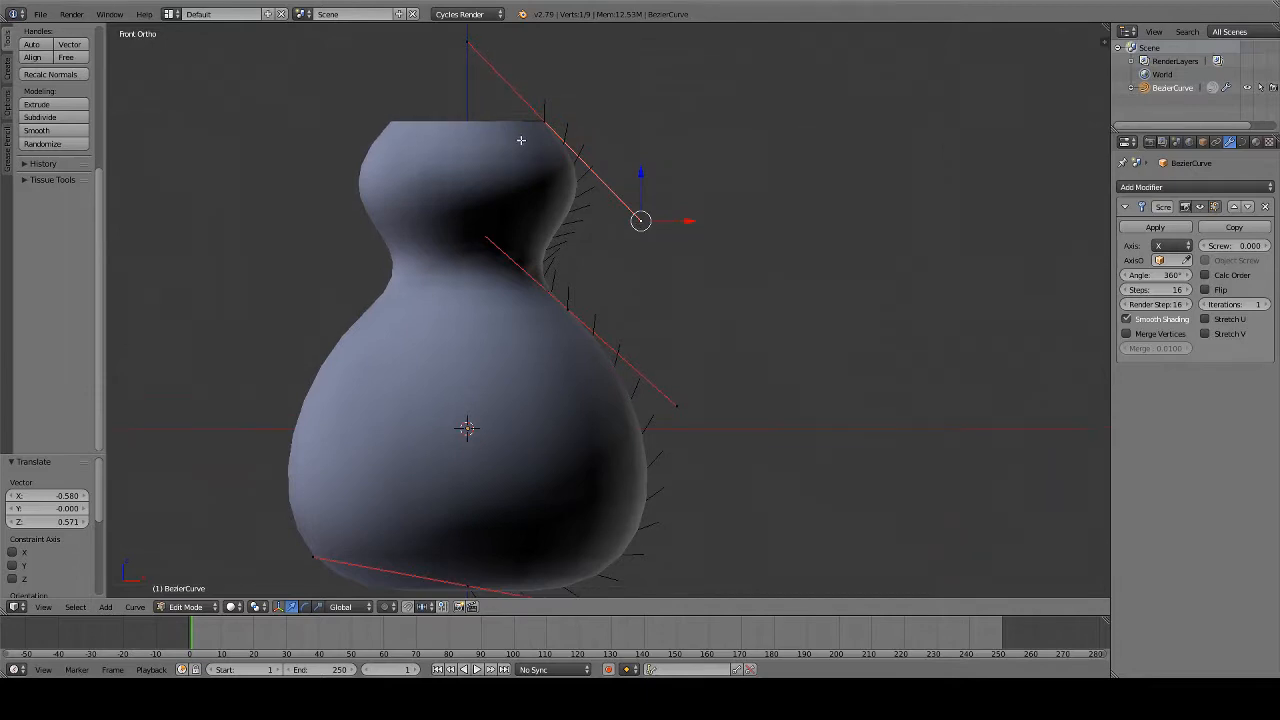
Extrude the new top control point again by about -0.44 on X and 1.00 on Z, toward the central axis
shift+middle_drag(523, 137, 577, 283)
right_click(601, 263)
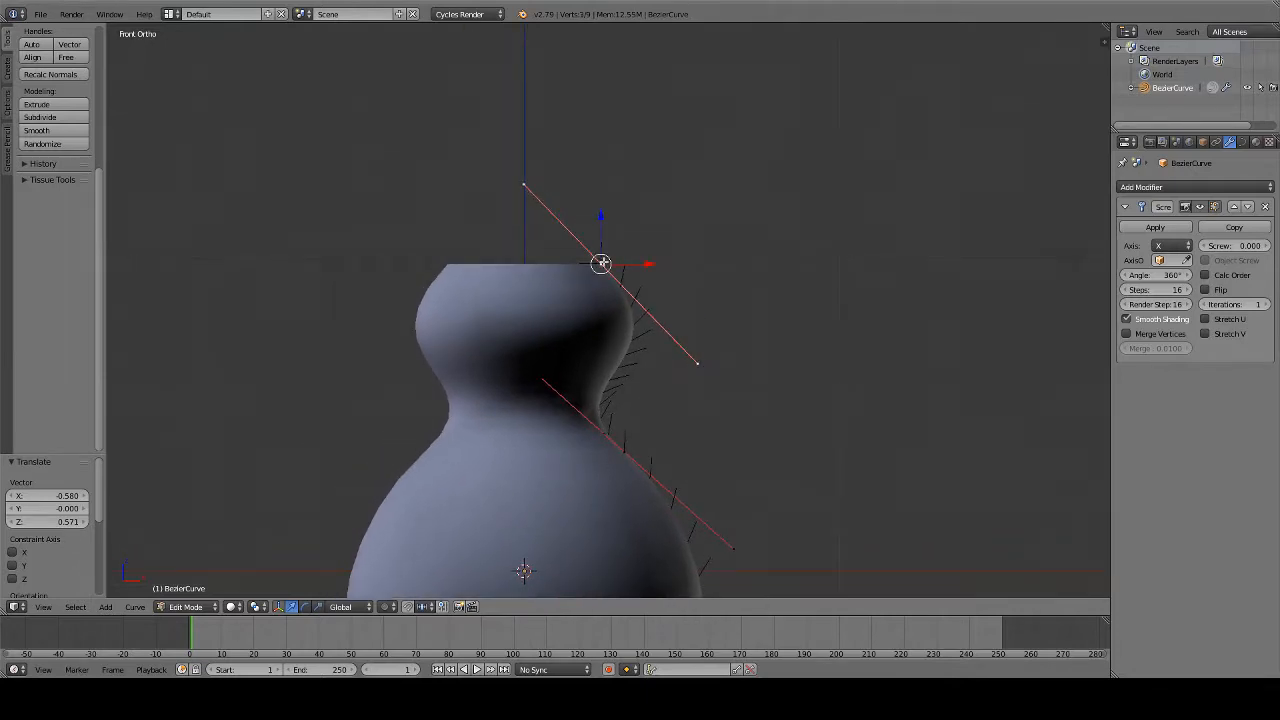
key(e)
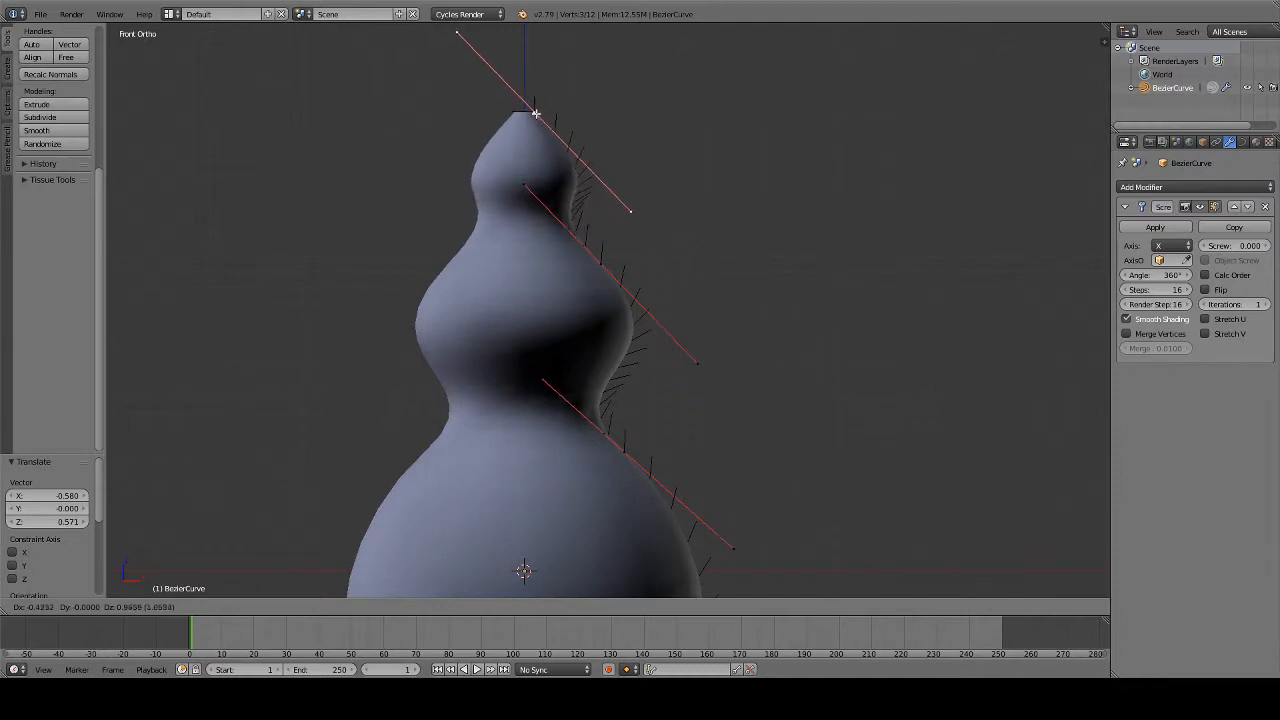
click(534, 109)
Move the topmost control point's upper handle by about 0.43 on X and -0.50 on Z to close the rounded top
right_click(458, 33)
key(g)
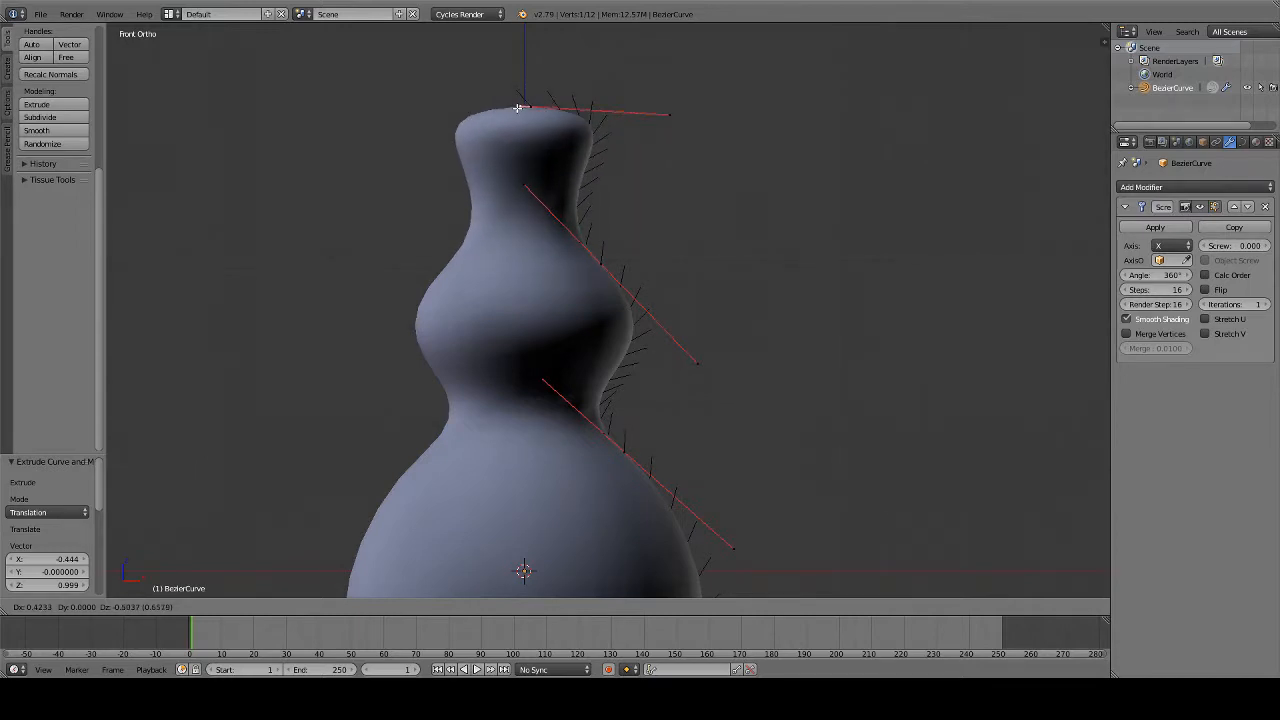
click(519, 105)
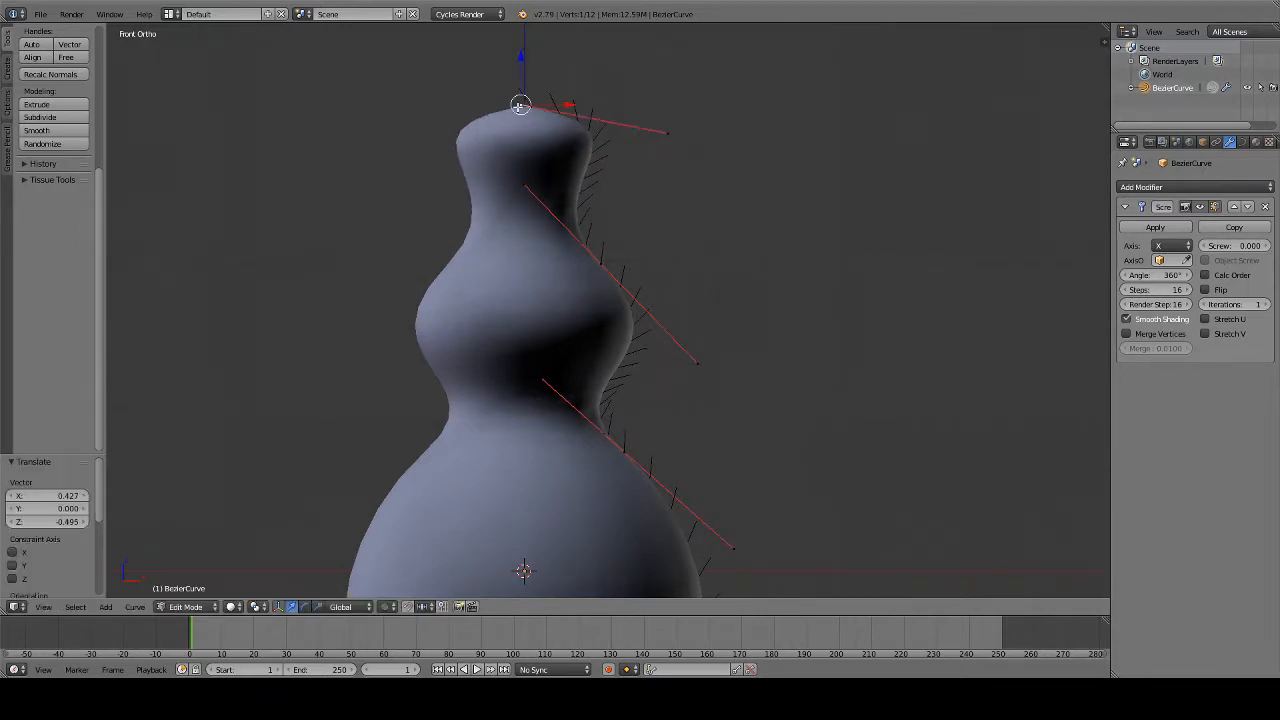
scroll(519, 325, down, 3)
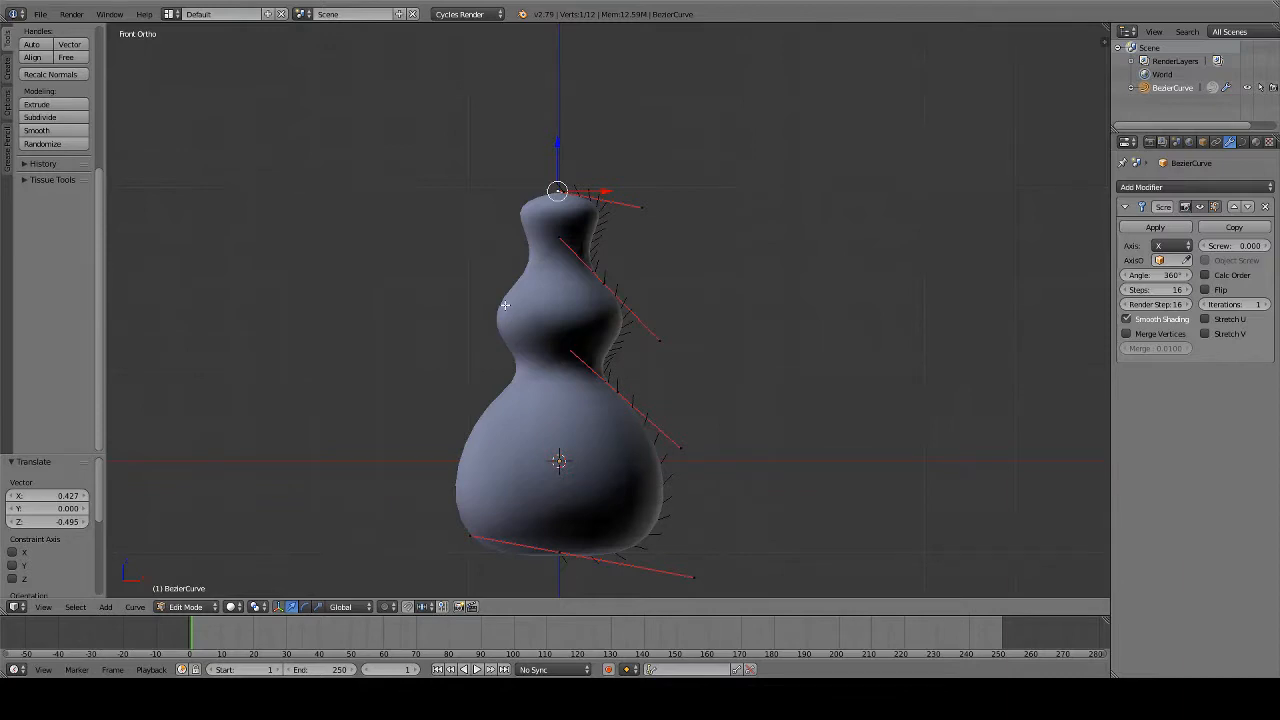
Return to Object Mode and convert the revolved curve with Mesh from Curve/Meta/Surf/Text
key(Tab)
middle_drag(759, 119, 642, 195)
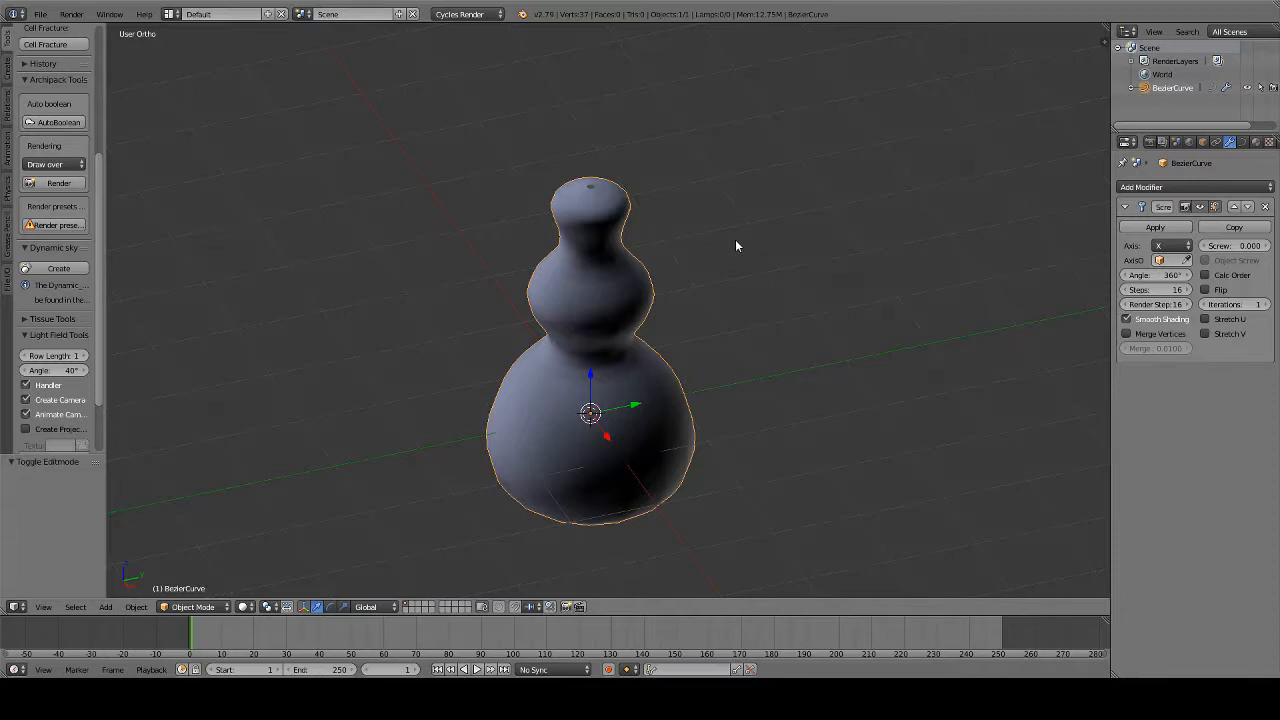
key(ctrl+shift+alt+c)
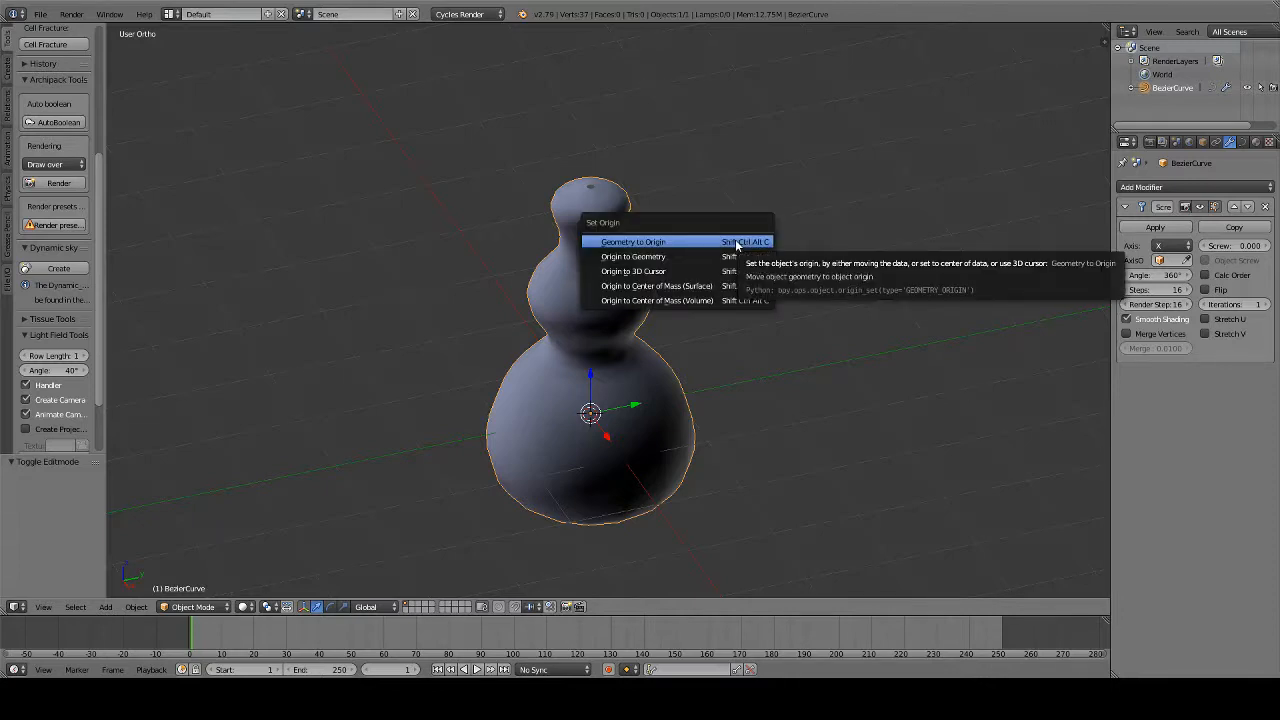
key(ctrl+c)
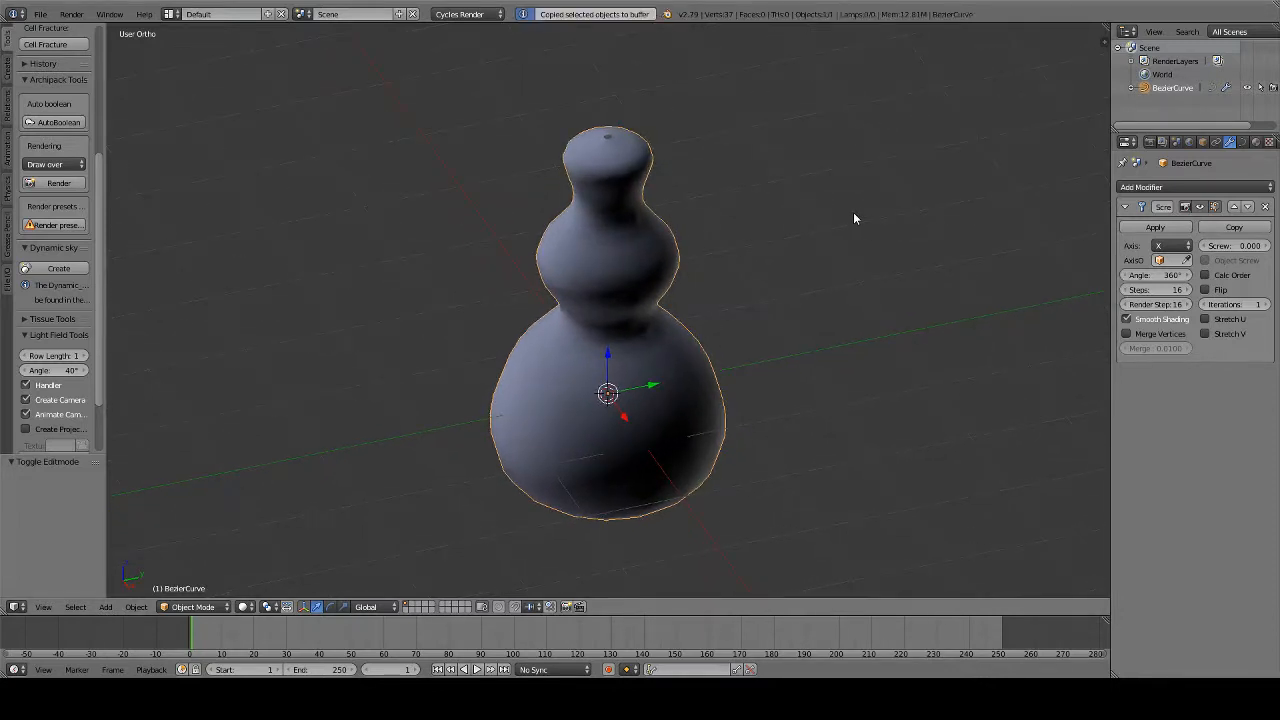
key(alt+c)
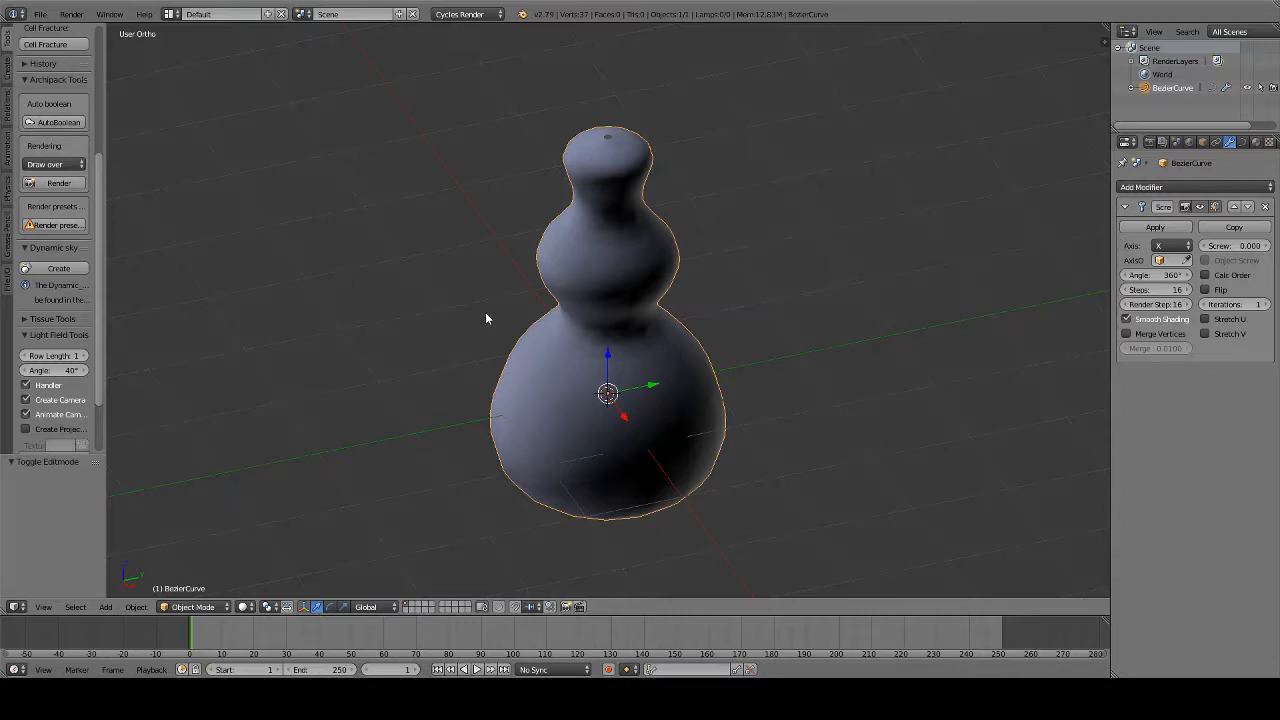
key(alt+c)
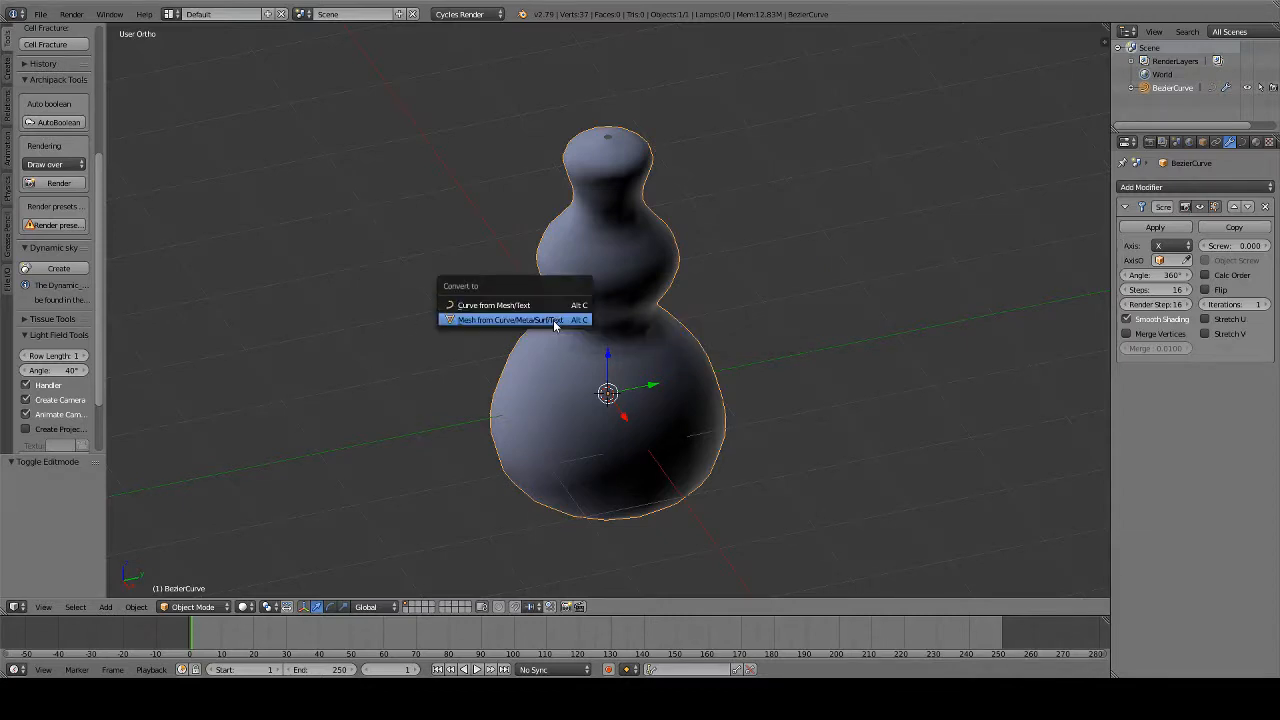
click(553, 320)
Examine the converted mesh's topology in Edit Mode, from the side and at the converging edges of the base
key(Tab)
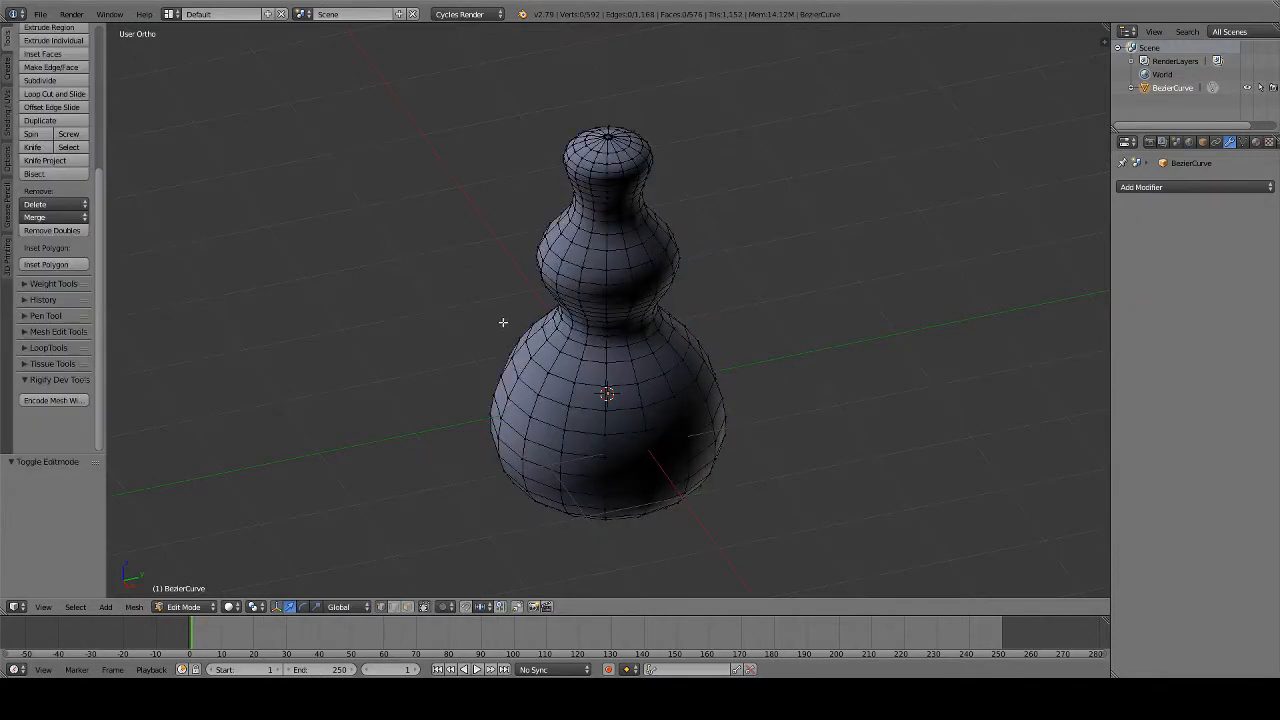
scroll(503, 331, up, 2)
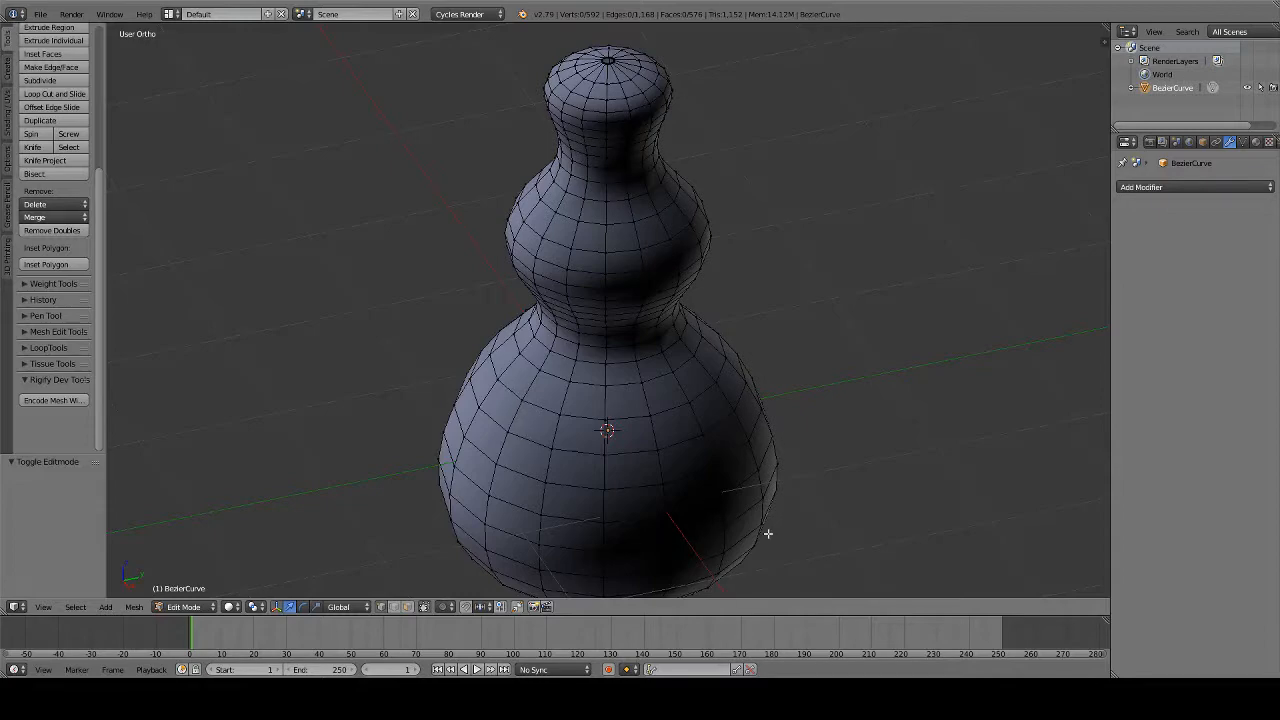
middle_drag(768, 533, 455, 308)
middle_drag(509, 261, 543, 446)
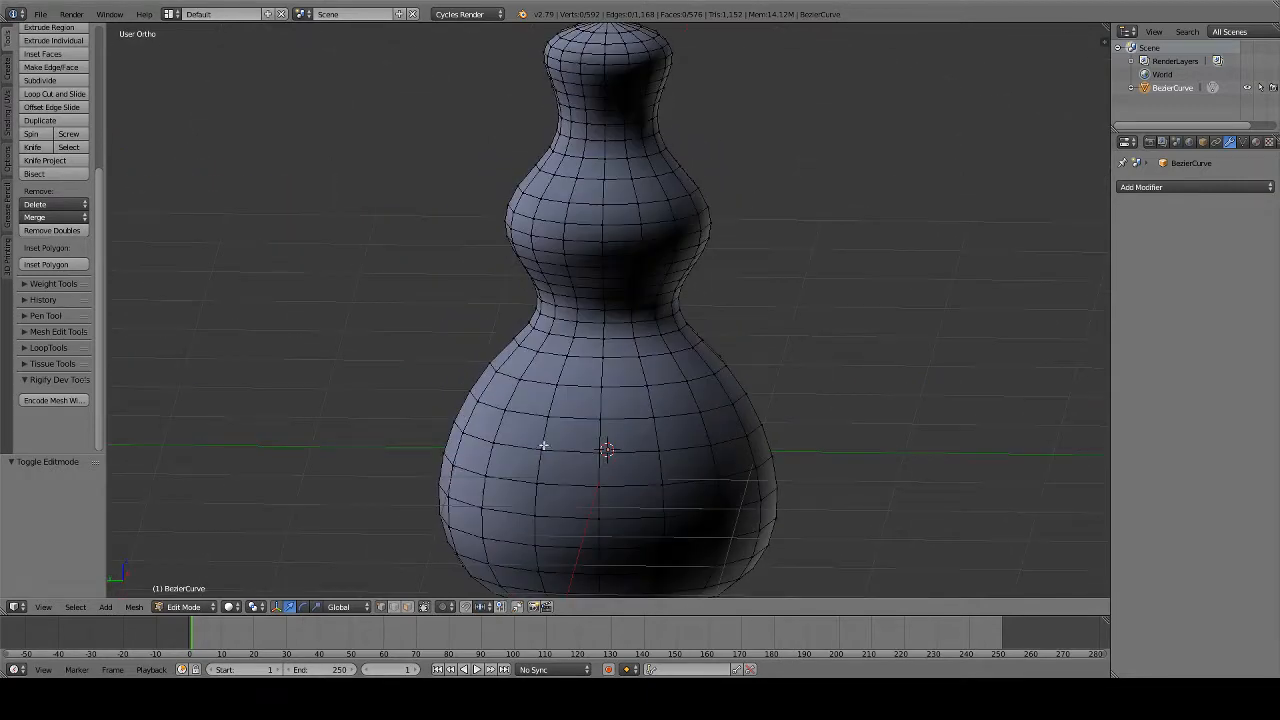
right_click(558, 384)
middle_drag(402, 343, 596, 250)
scroll(596, 248, up, 5)
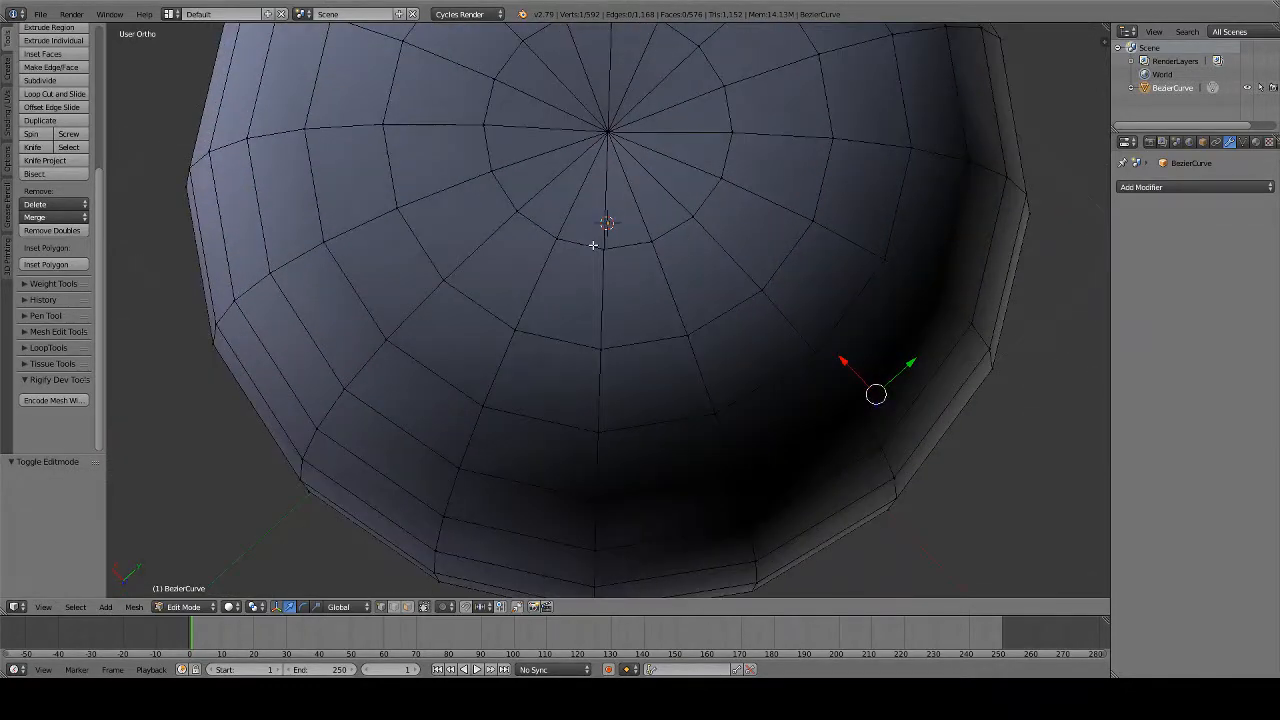
middle_drag(583, 163, 582, 191)
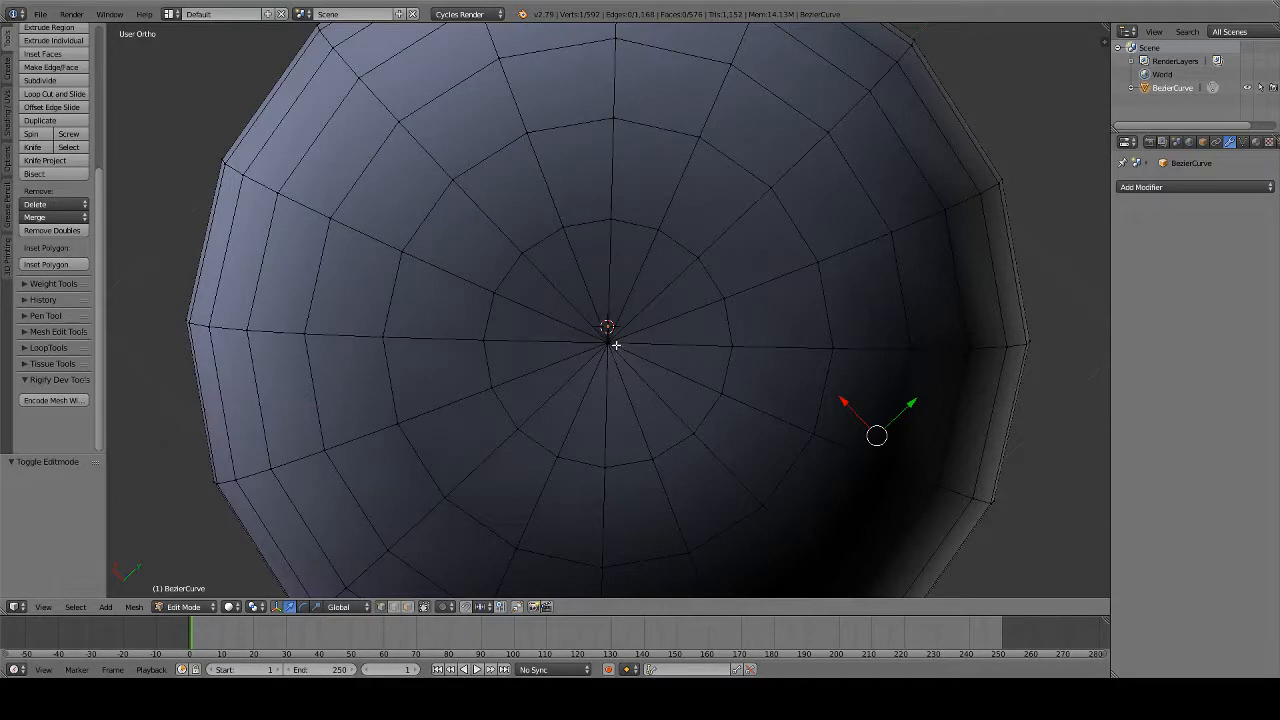
scroll(615, 345, up, 2)
key(a)
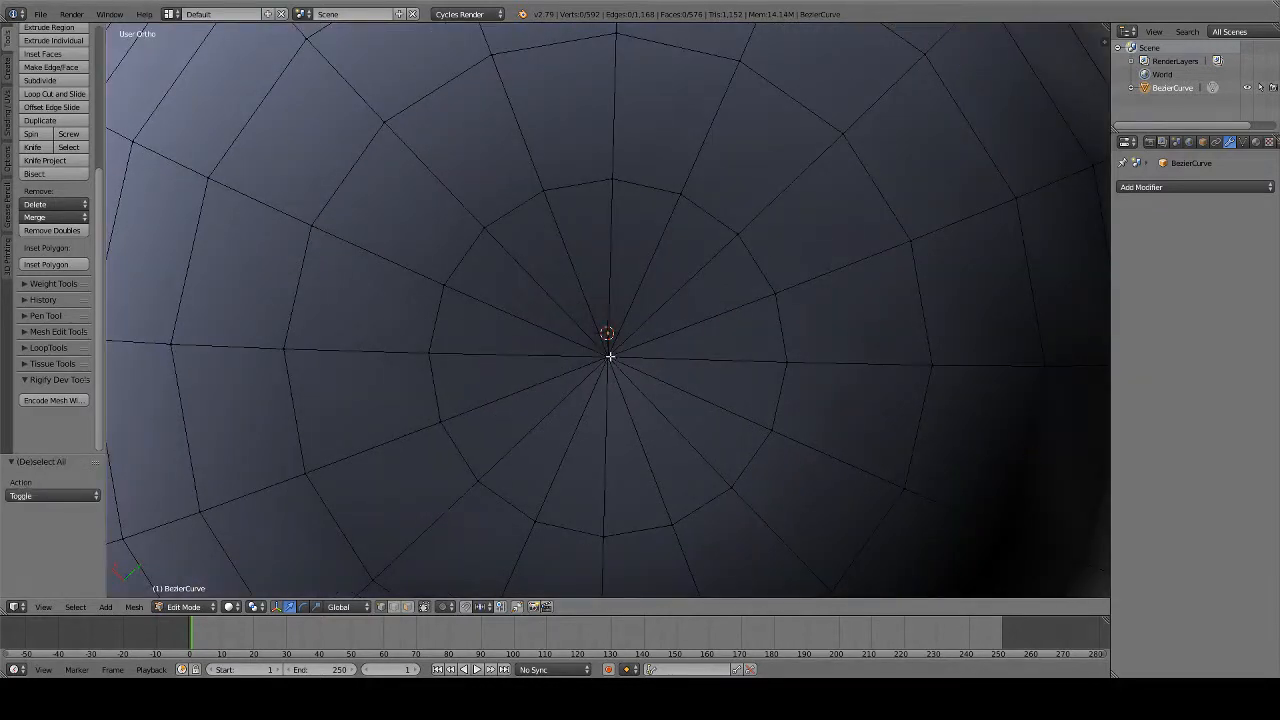
key(z)
key(z)
middle_drag(614, 394, 620, 434)
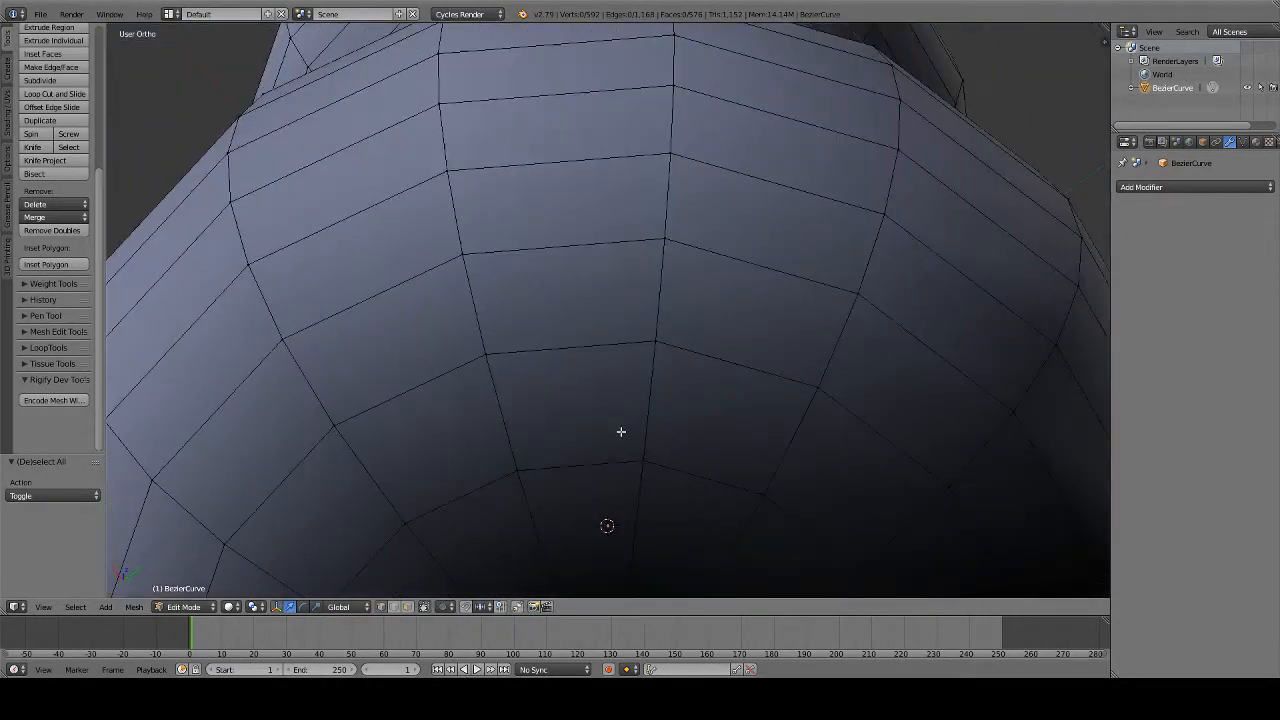
key(a)
scroll(621, 428, down, 5)
key(a)
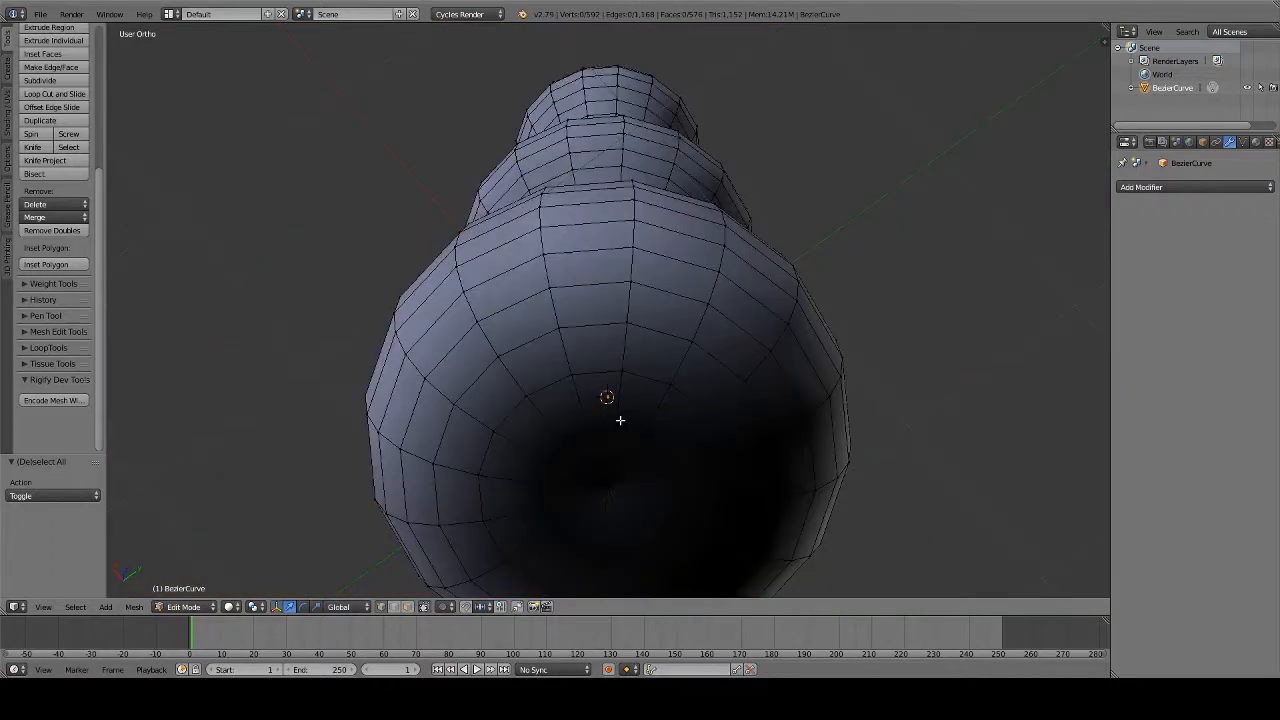
right_click(616, 479)
key(g)
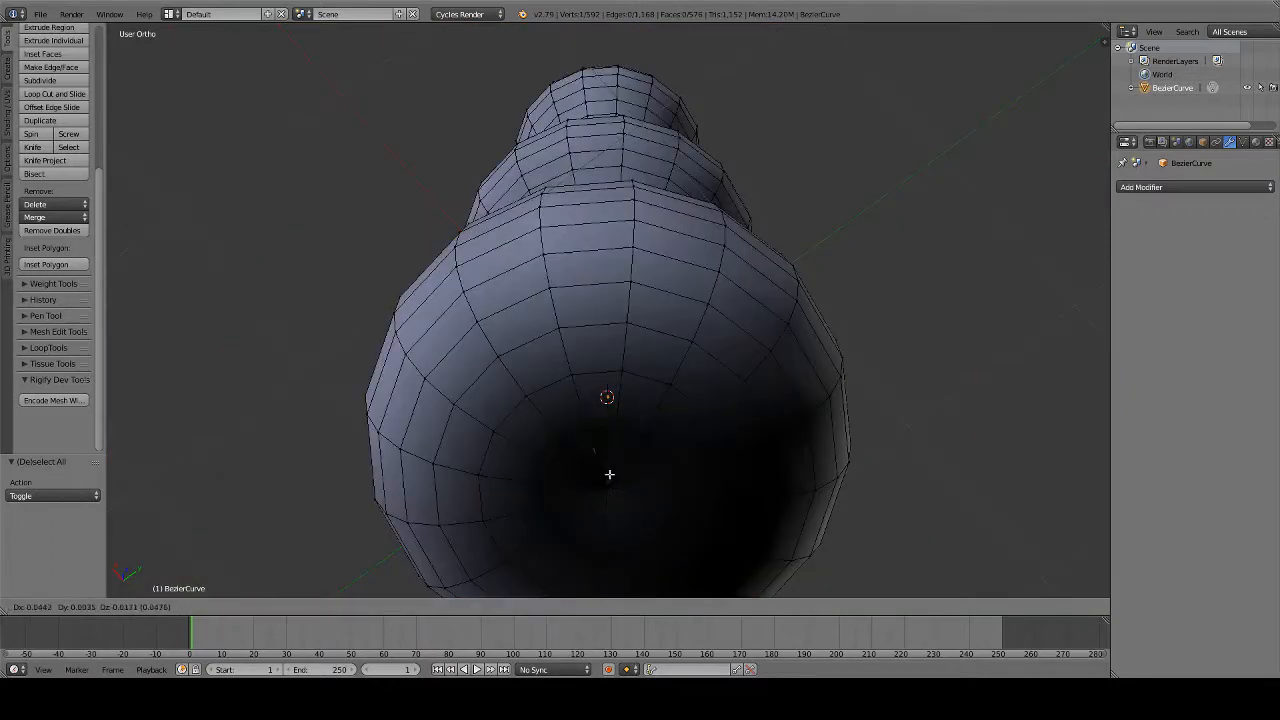
right_click(606, 284)
middle_drag(606, 284, 637, 451)
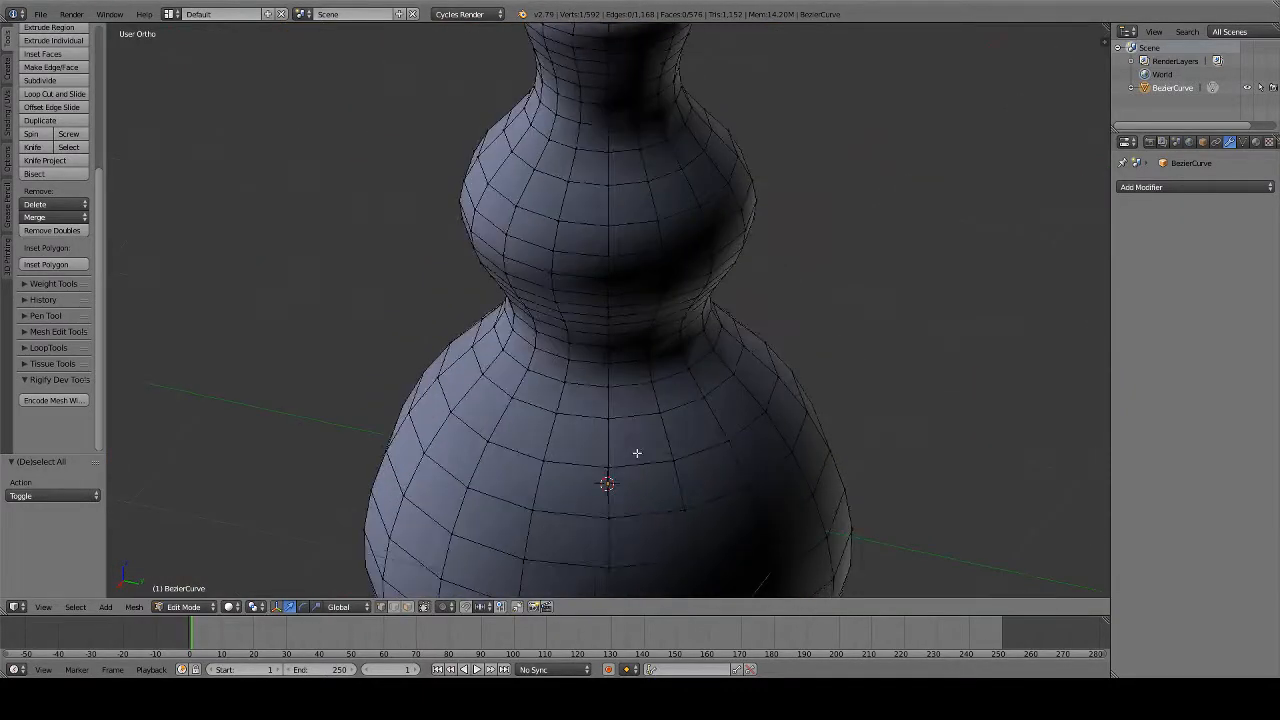
In Object Mode, add a Subdivision Surface modifier to the vessel and set its view level to 2
key(Tab)
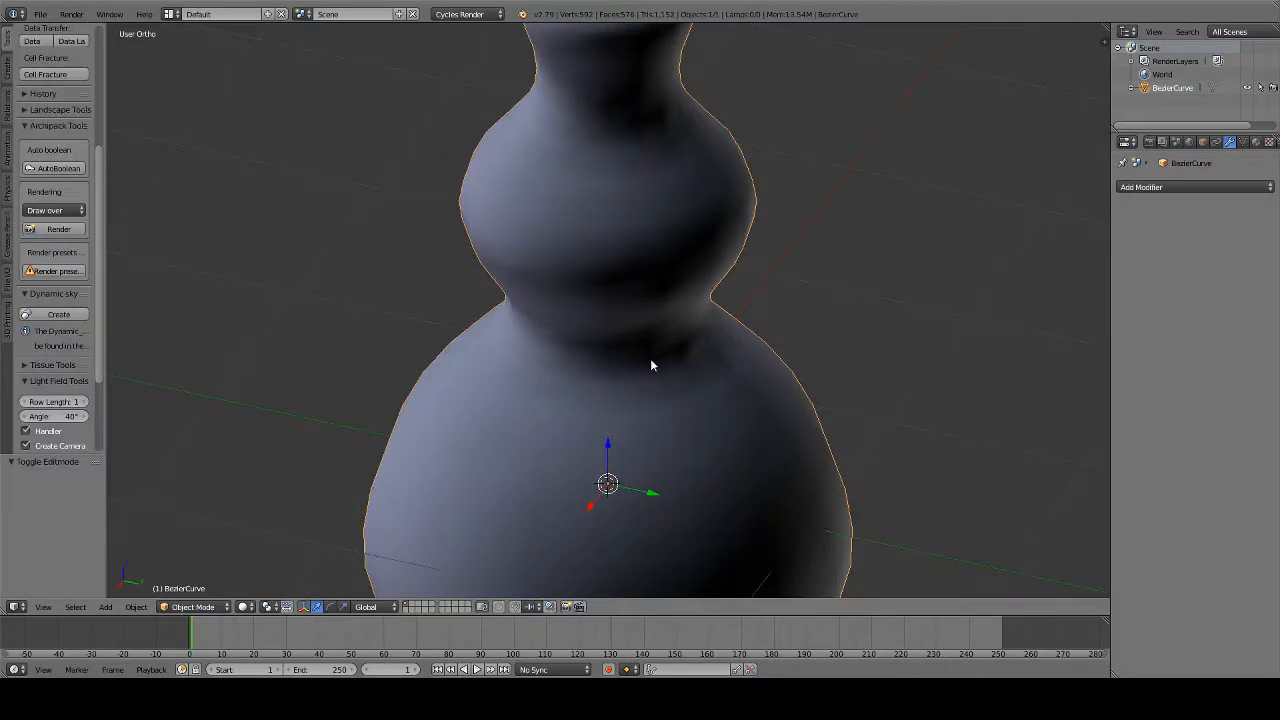
click(1154, 189)
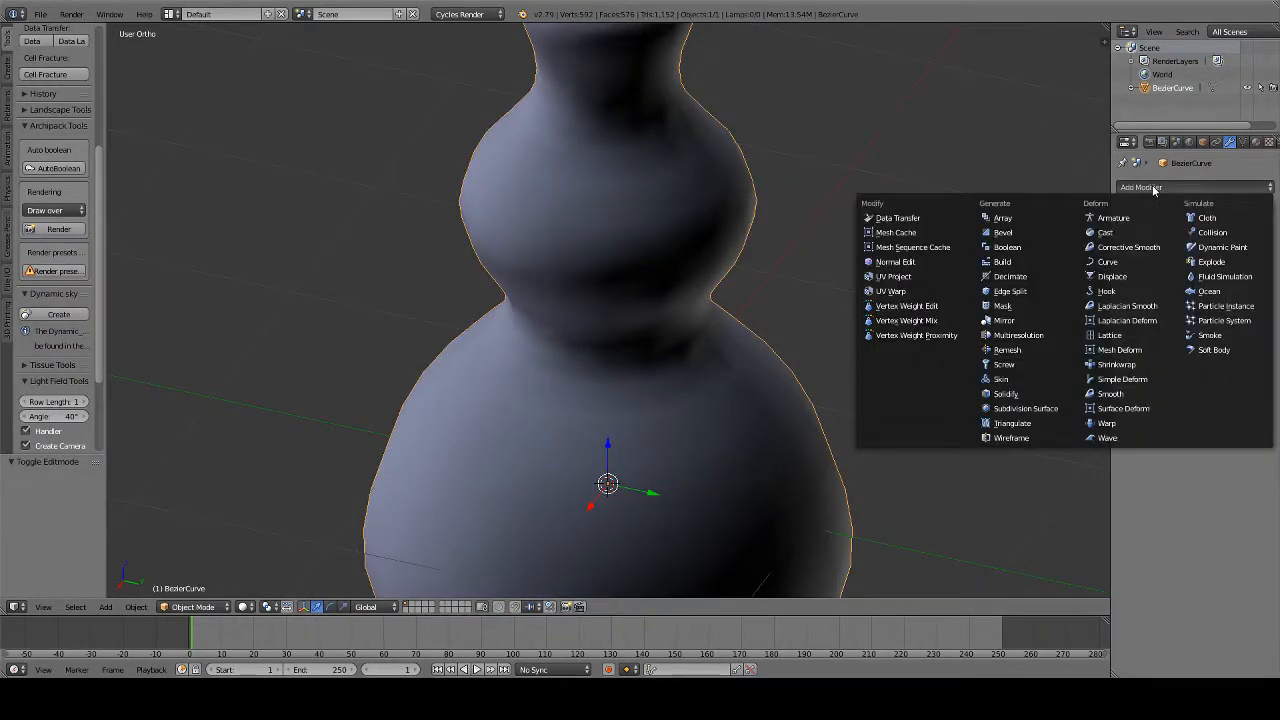
click(1041, 408)
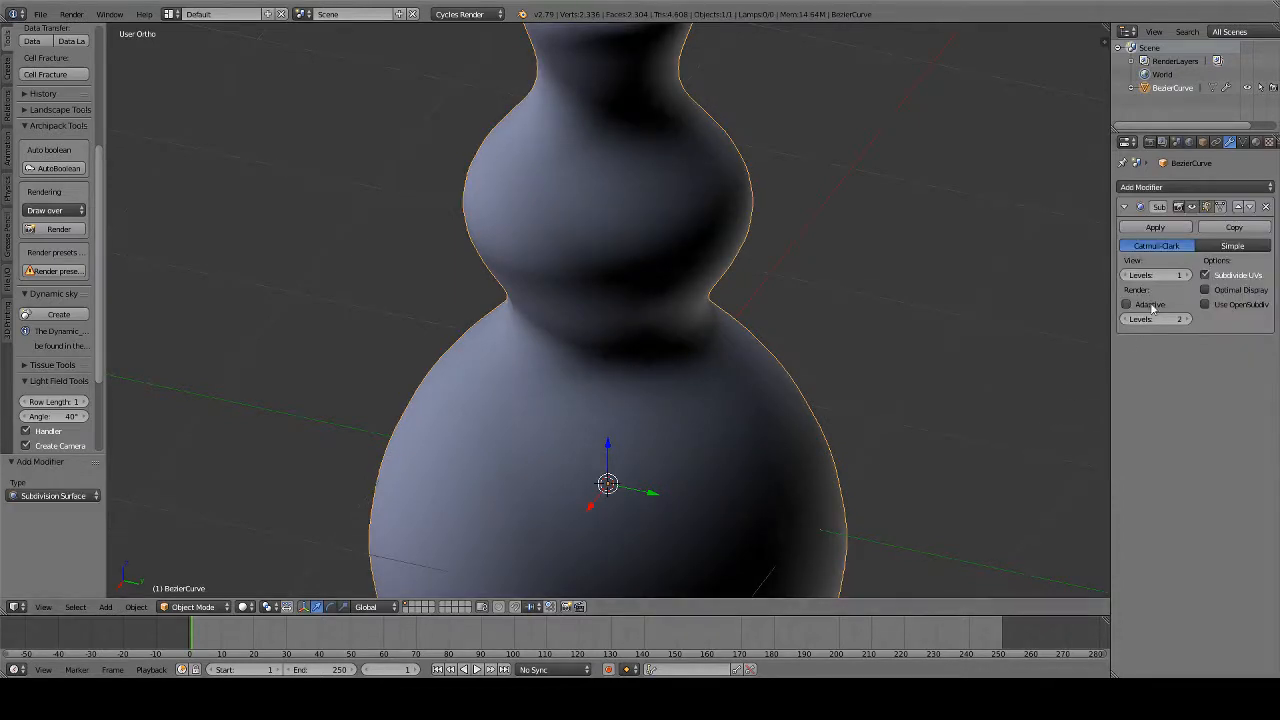
click(1187, 275)
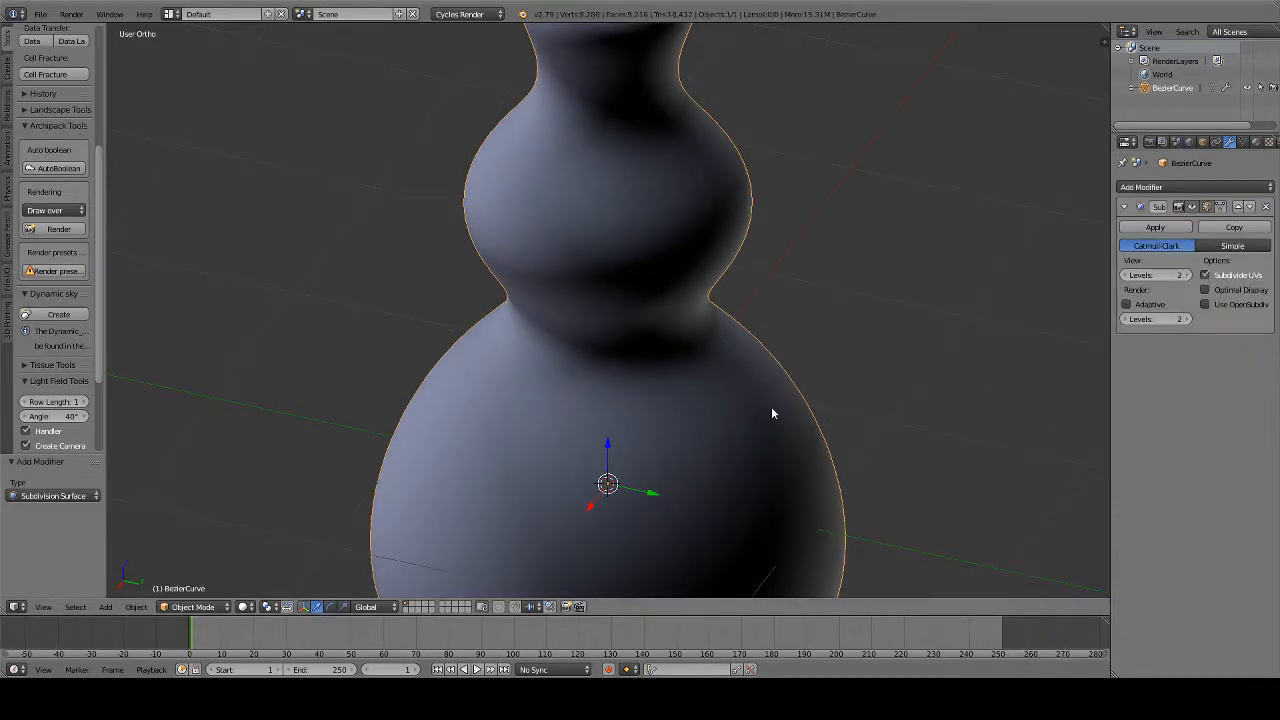
Show the mesh as wireframe in Edit Mode and set the Subdivision Surface view level to 0
middle_drag(771, 406, 765, 333)
key(Tab)
key(Tab)
key(Tab)
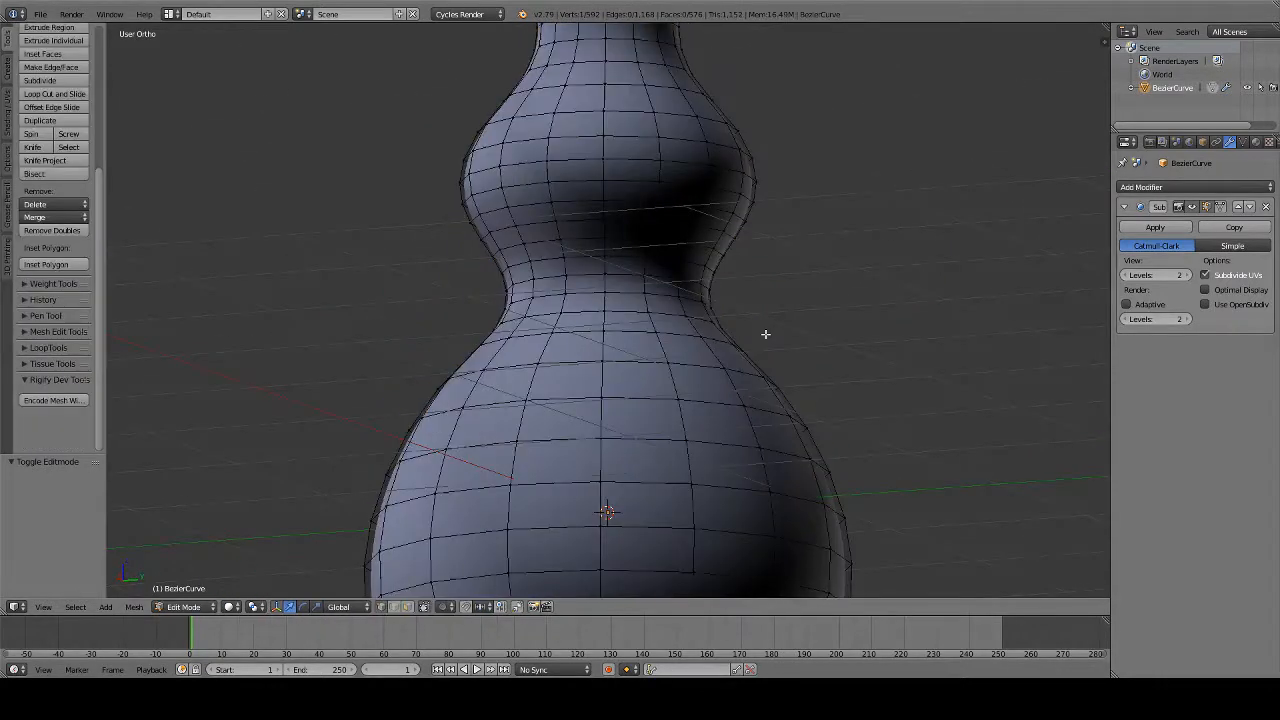
key(z)
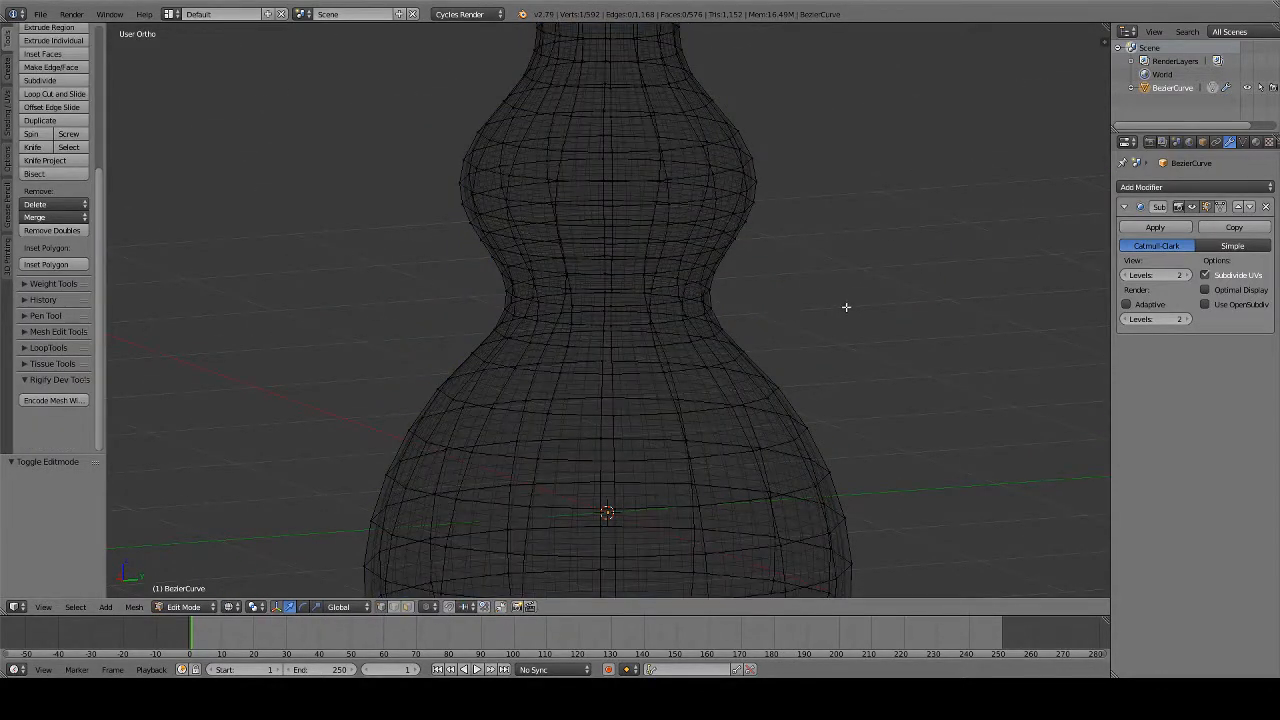
click(1128, 275)
click(1128, 275)
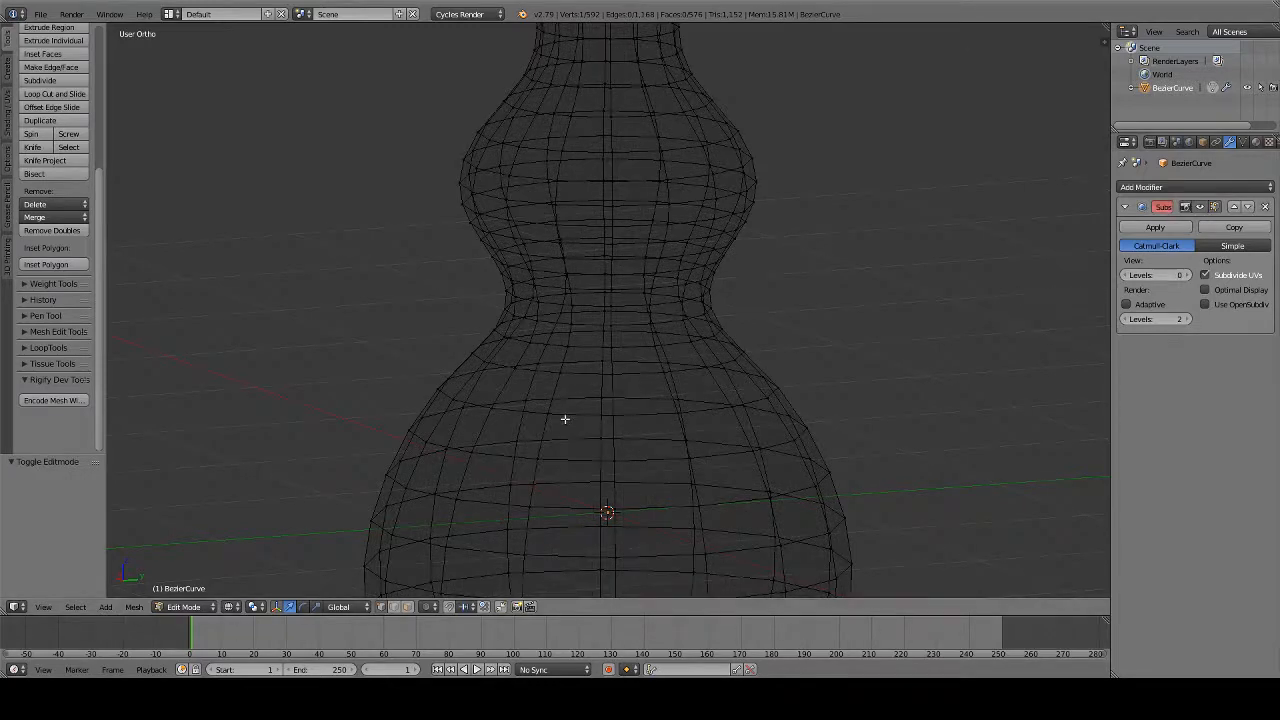
Inspect the vessel's neck wireframe up close, switch it to solid shading and raise the Subdivision Surface view level to 2
scroll(565, 419, up, 6)
mouse_move(656, 427)
middle_down()
mouse_move(643, 443)
mouse_move(639, 433)
middle_up()
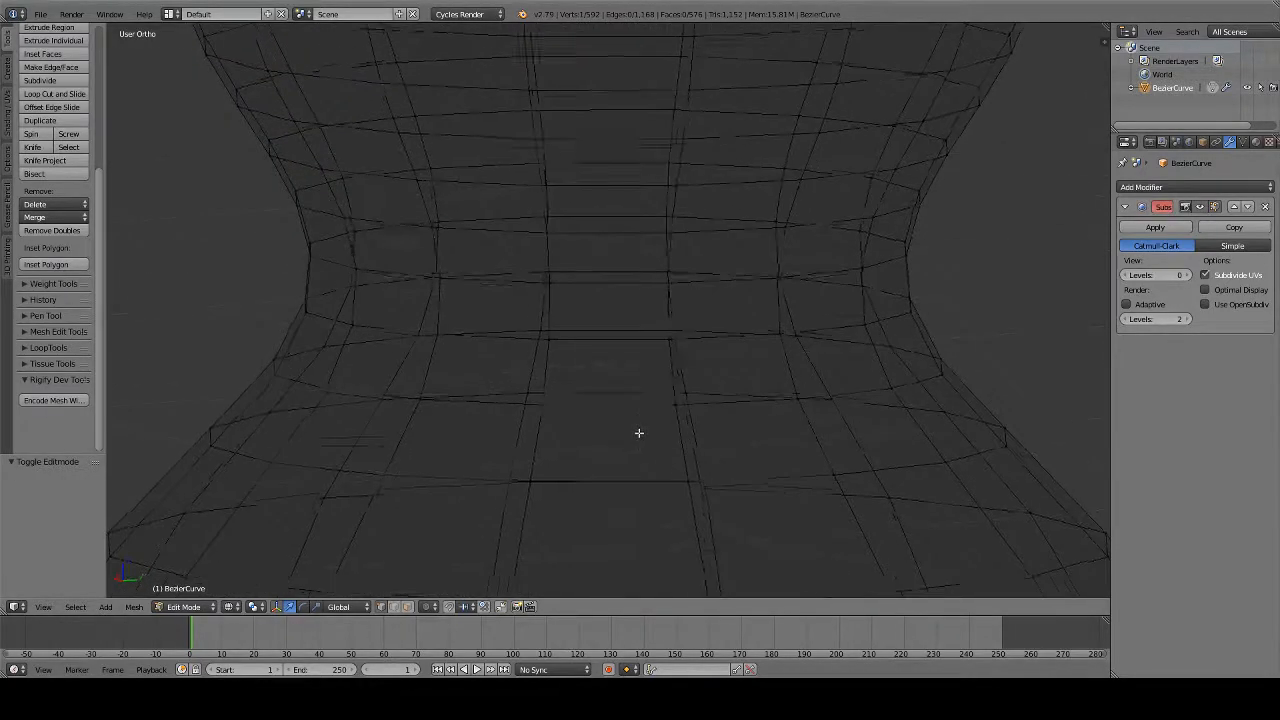
key(z)
middle_drag(562, 447, 551, 457)
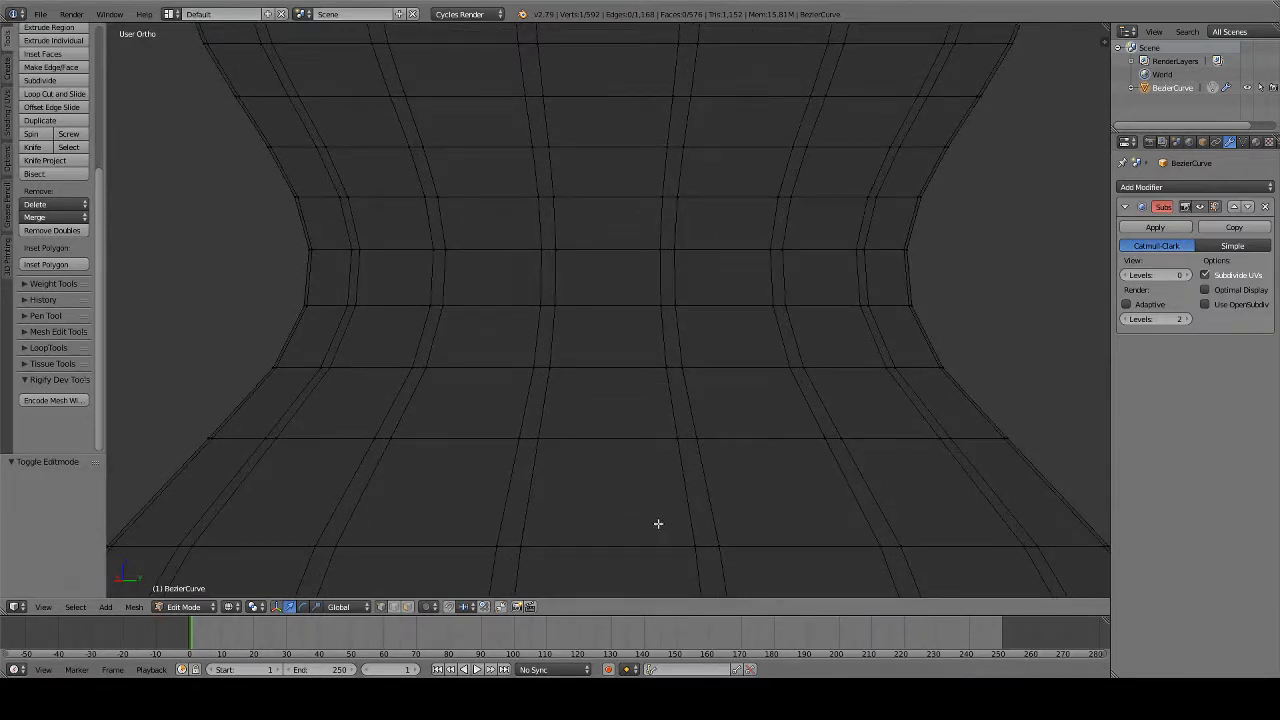
click(1187, 275)
middle_drag(671, 445, 686, 431)
key(z)
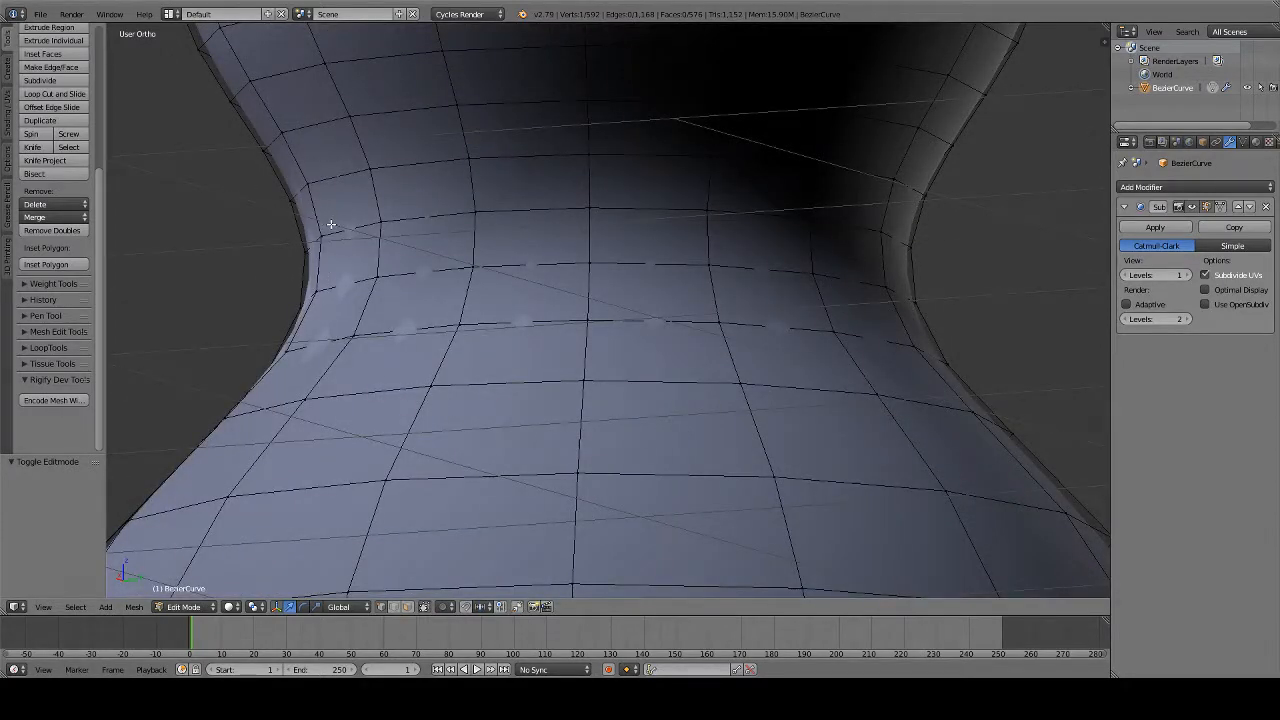
click(1187, 276)
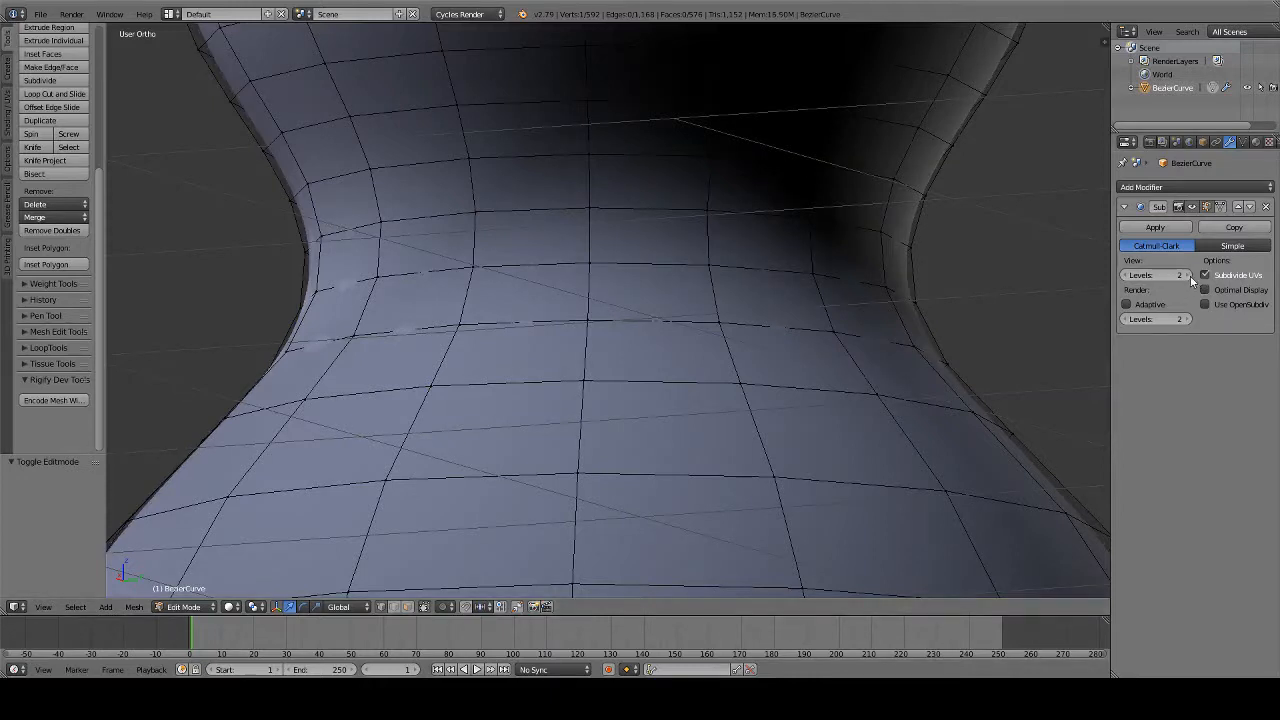
Leave Edit Mode, apply the Subdivision Surface modifier in Object Mode and check the smoothed vessel from above and from the side
click(1152, 228)
key(Tab)
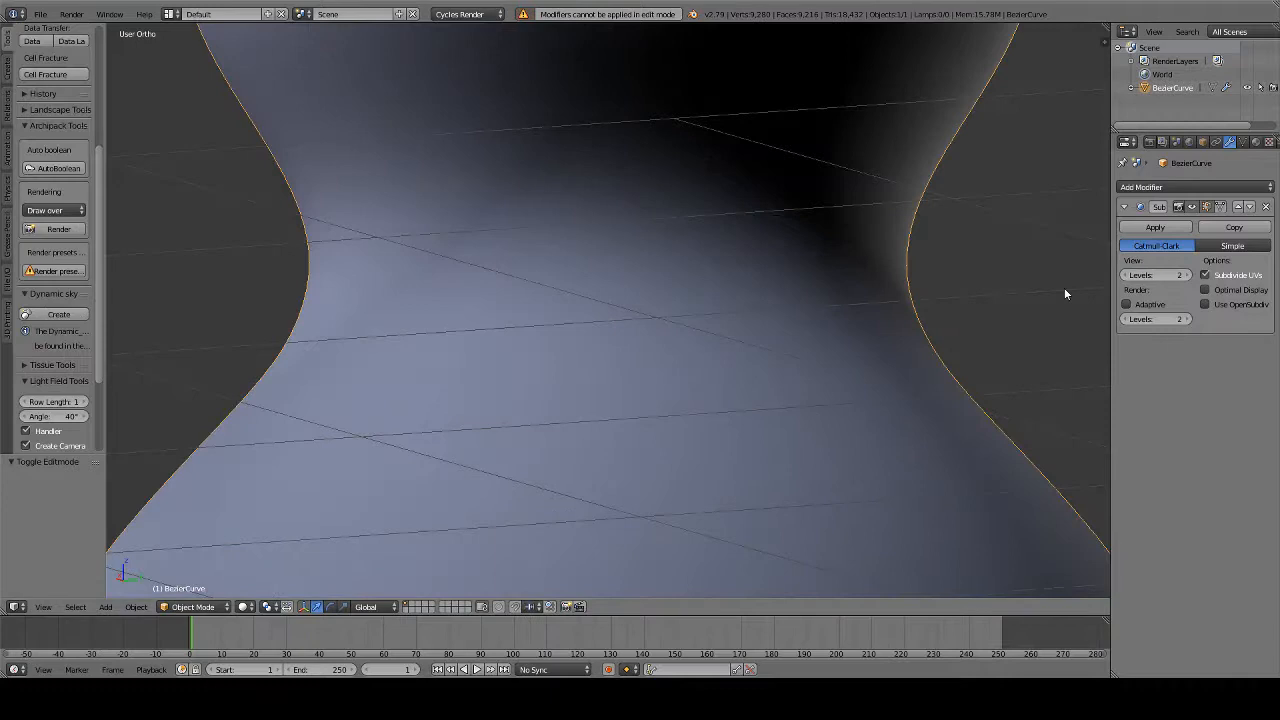
click(1155, 228)
scroll(434, 425, down, 3)
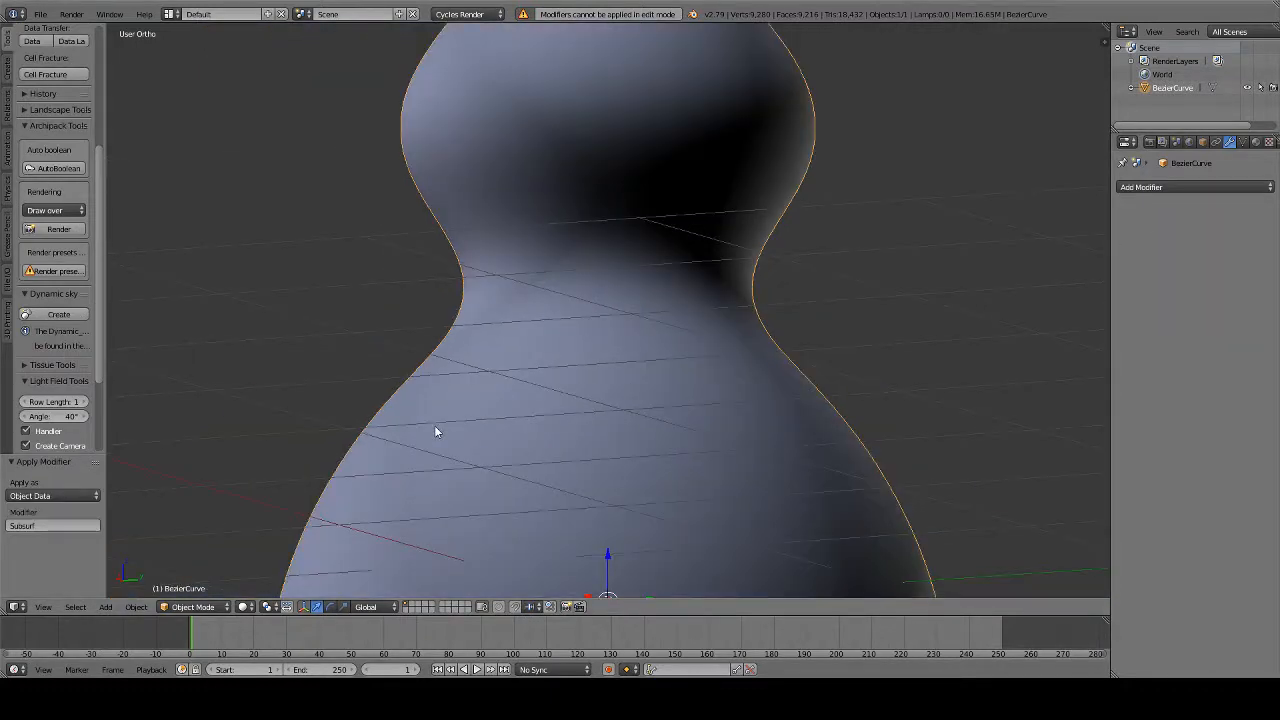
middle_drag(524, 357, 528, 431)
scroll(527, 434, down, 3)
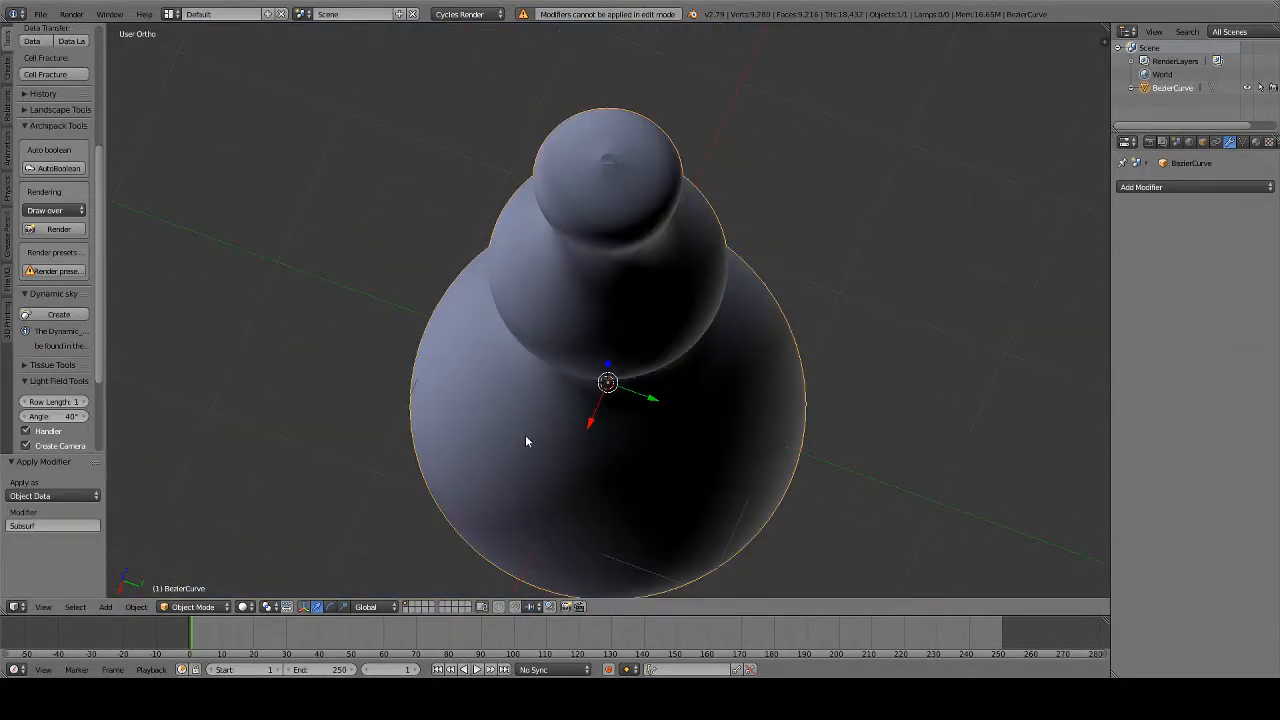
middle_drag(552, 575, 568, 489)
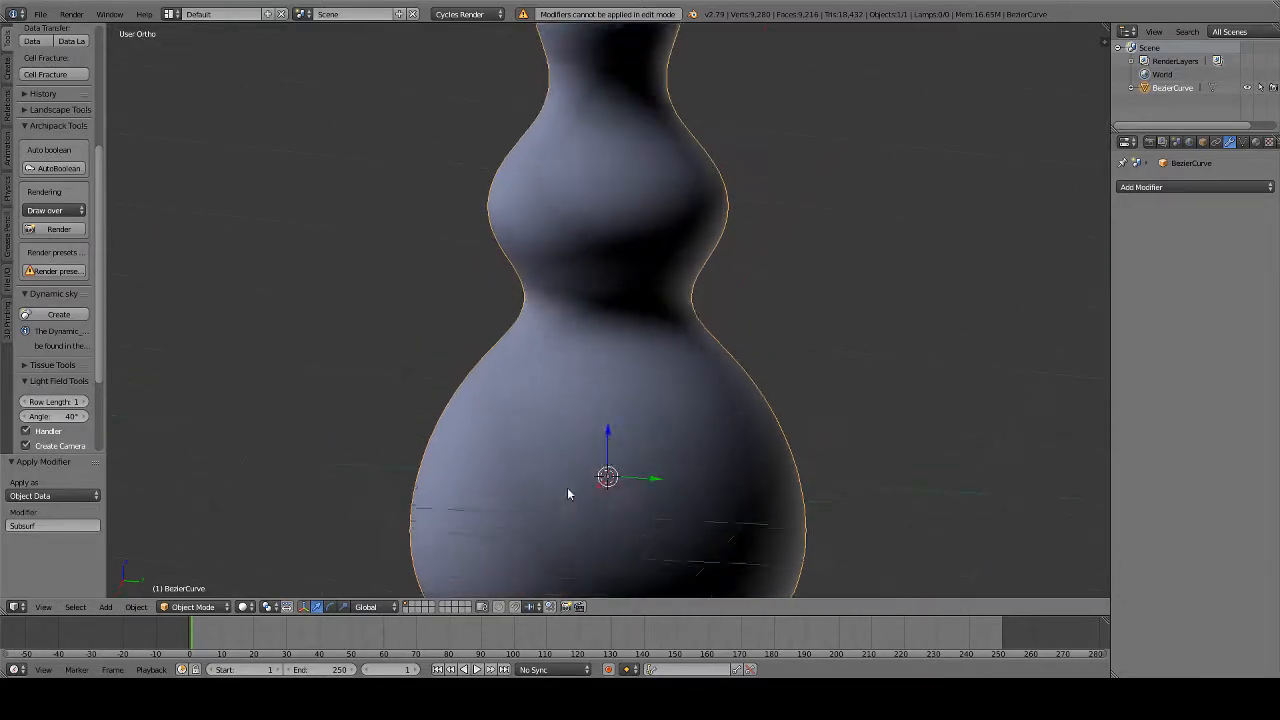